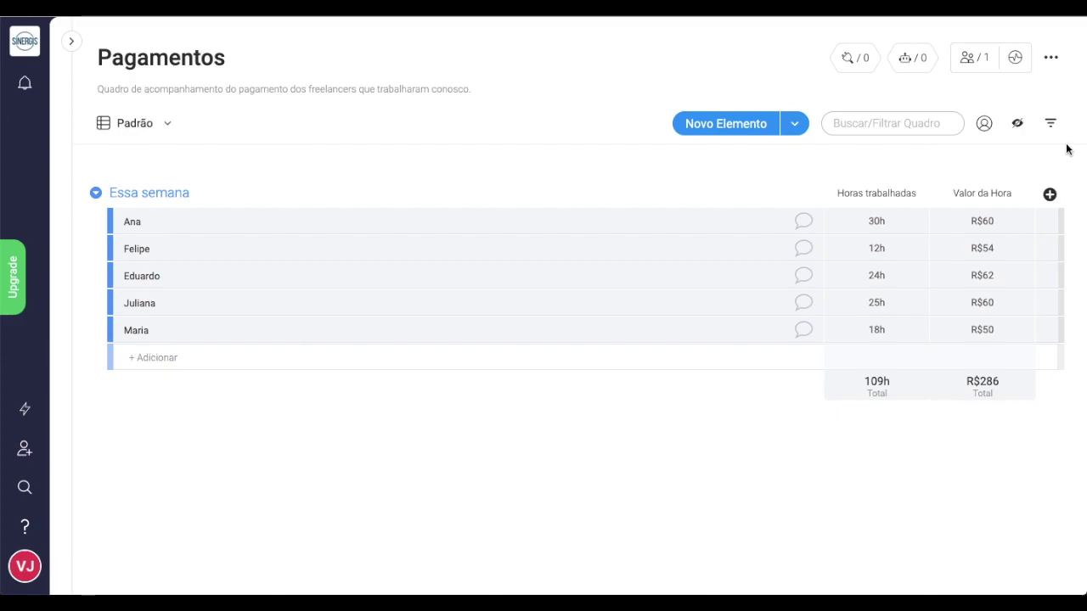
- Find the Fórmula column type in the column center and add it to the Pagamentos board
left_click(1050, 196)
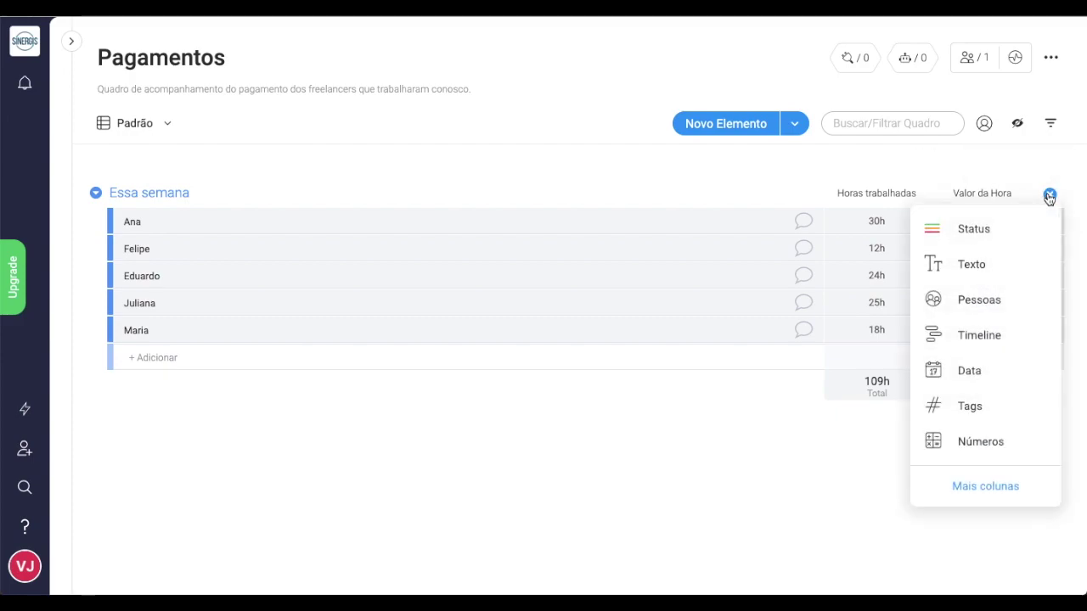
left_click(1018, 483)
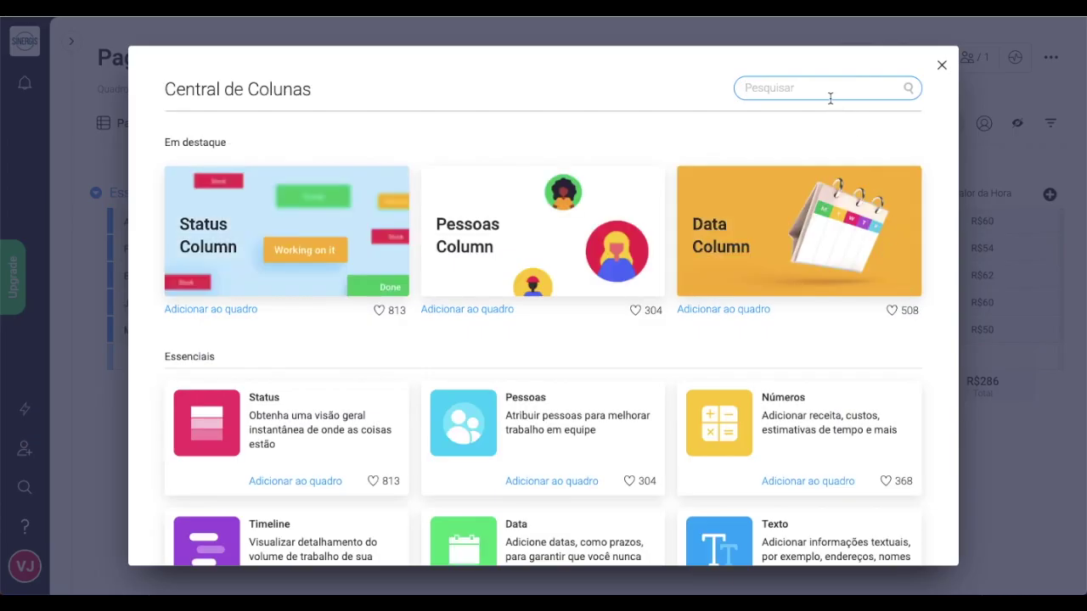
type("fórm")
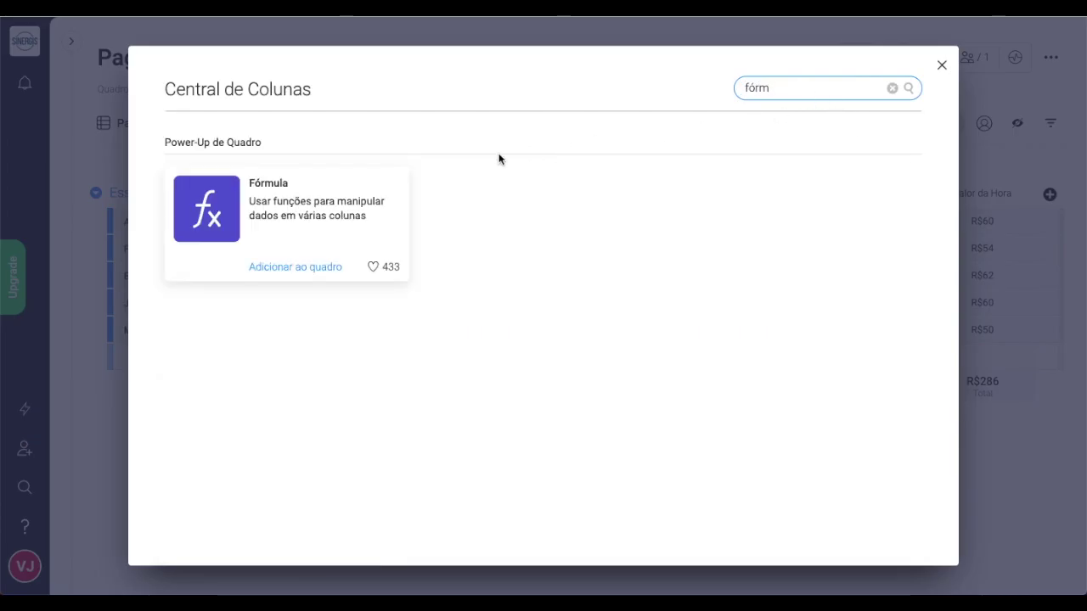
left_click(286, 188)
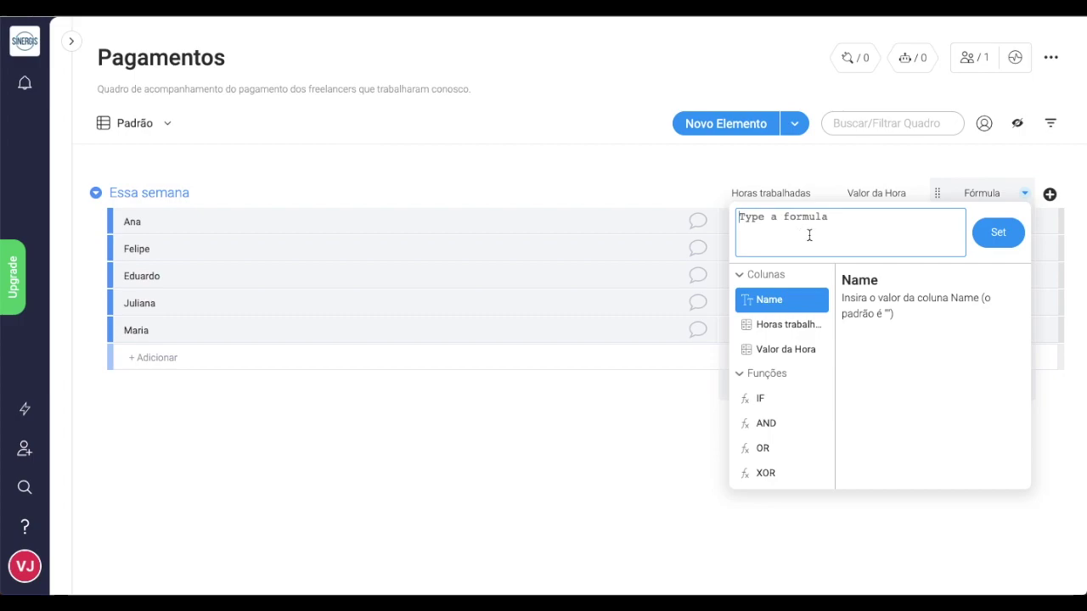
- Set the Fórmula column's formula to MULTIPLY({Horas trabalhadas},{Valor da Hora})
left_click(798, 423)
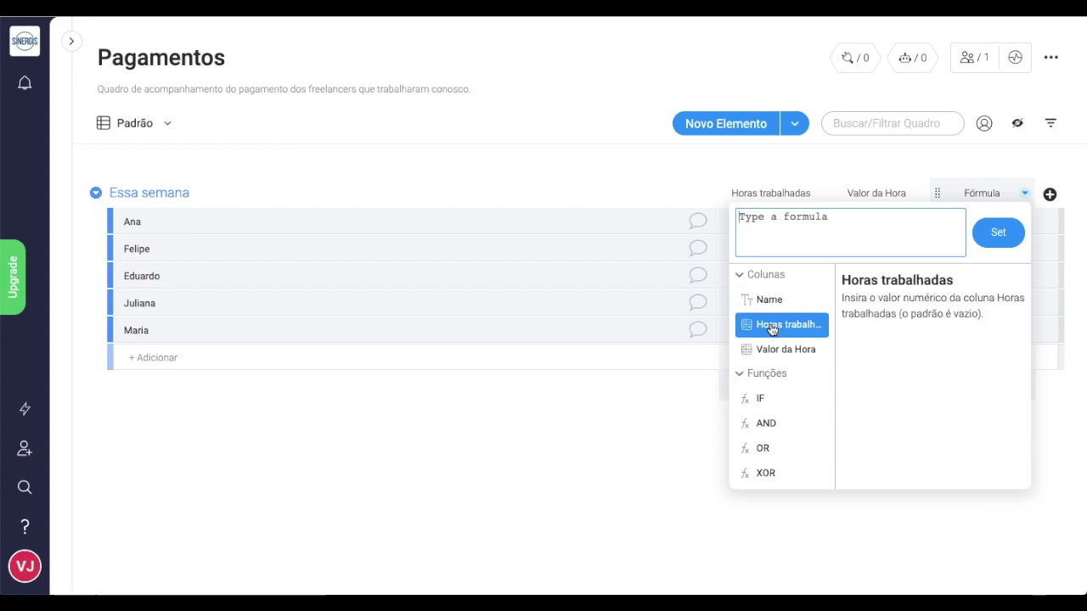
scroll(773, 349, "down", 2)
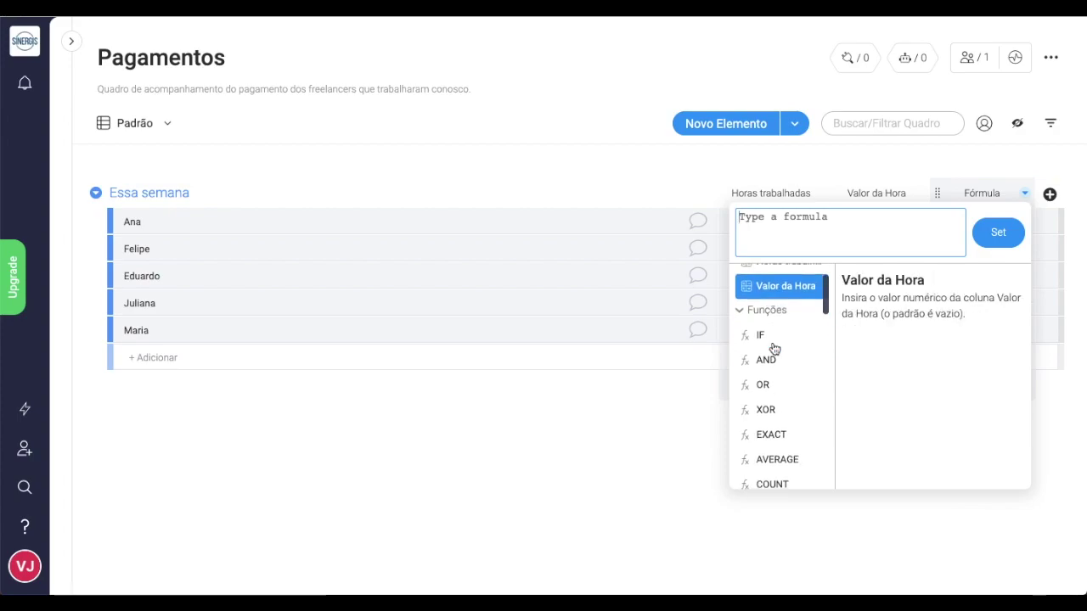
scroll(787, 392, "down", 6)
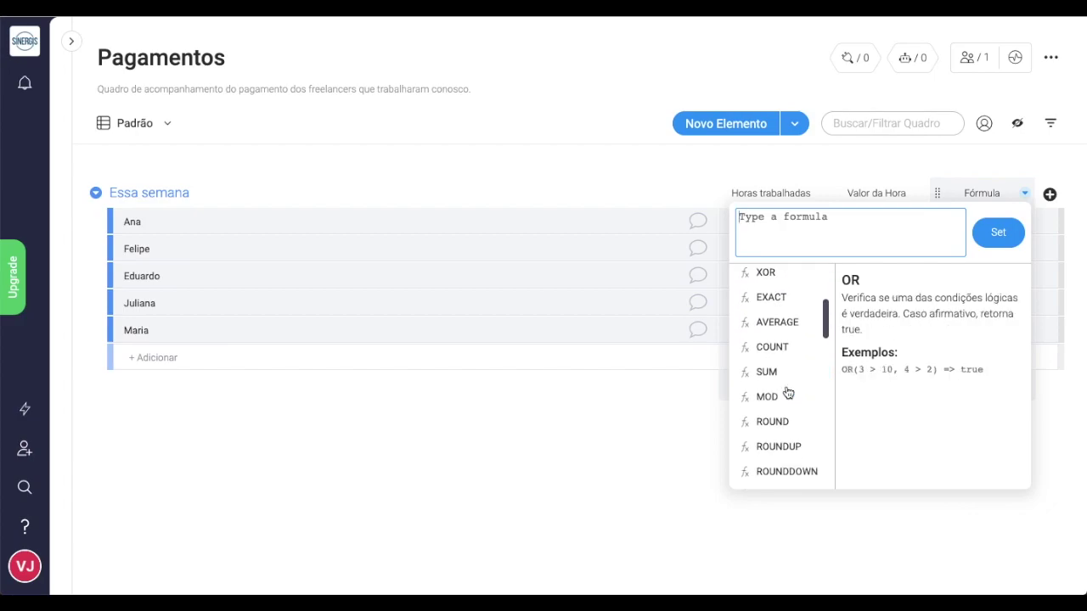
scroll(788, 392, "down", 5)
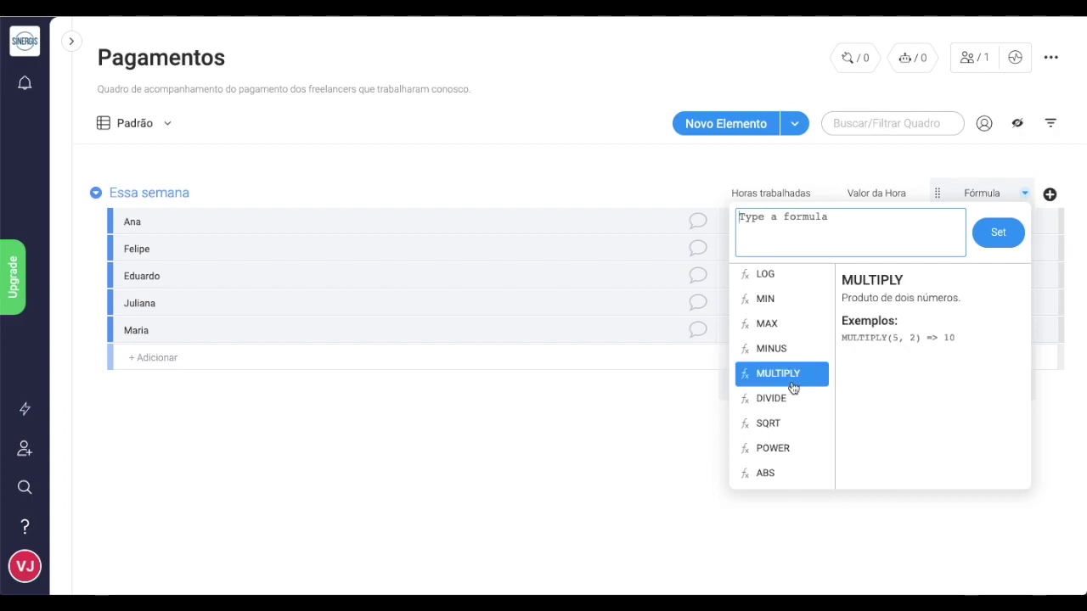
left_click(791, 385)
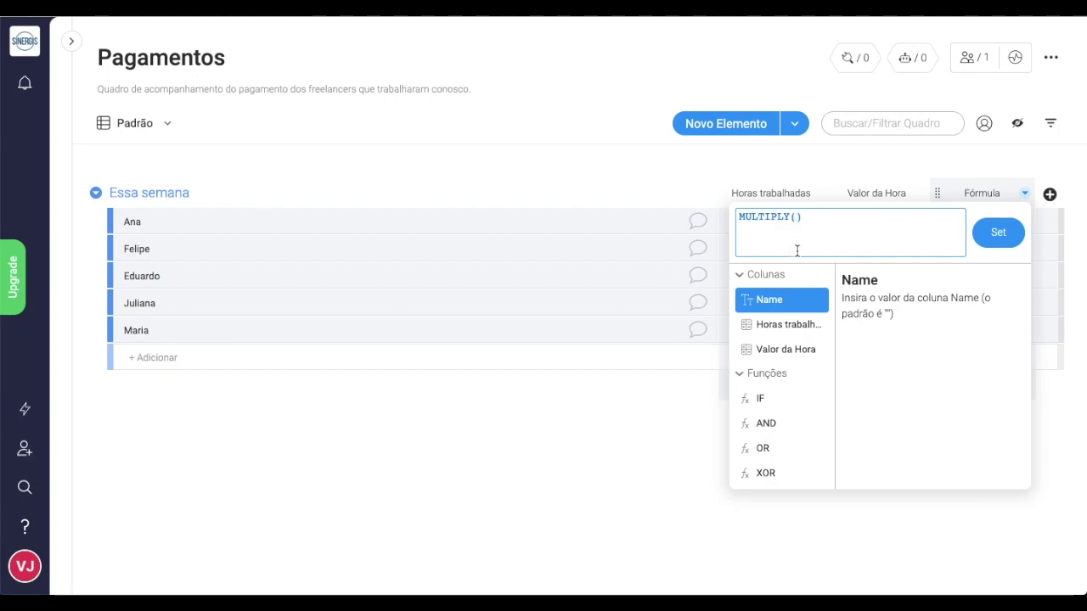
left_click(788, 329)
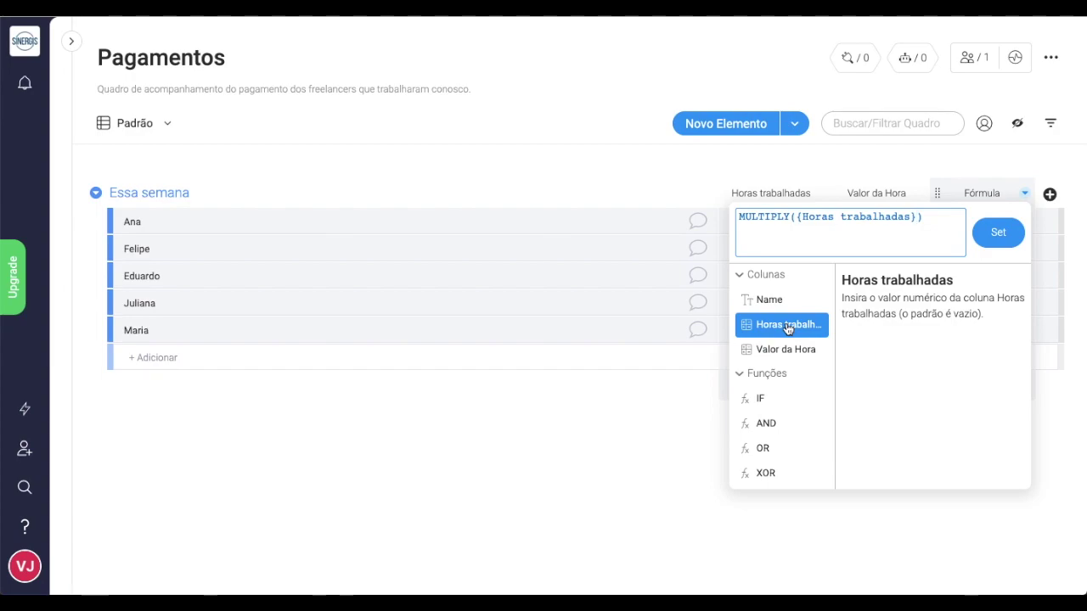
type(",")
left_click(783, 351)
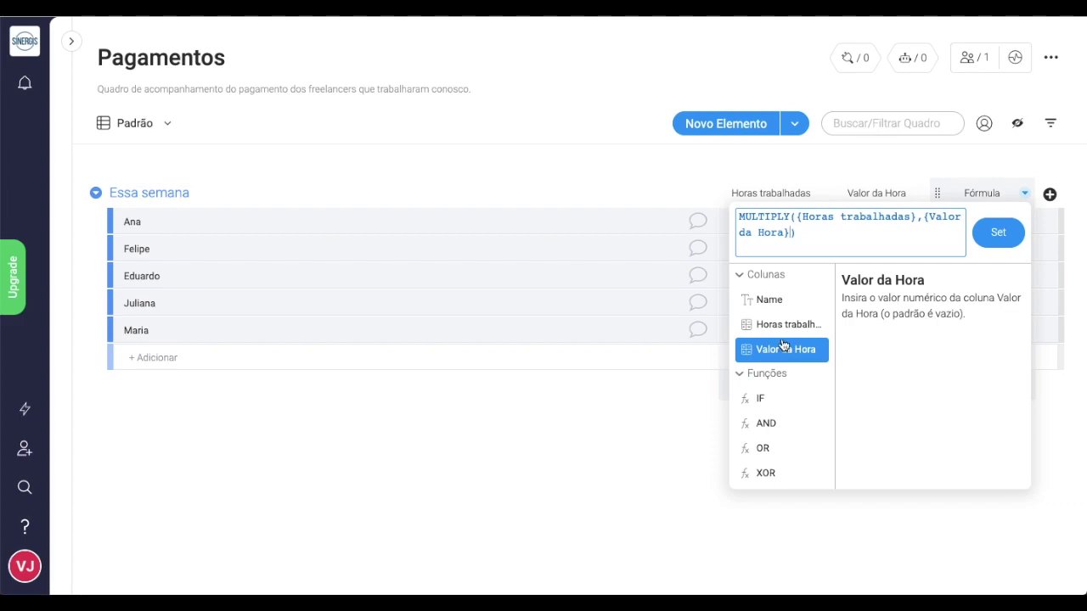
left_click(991, 242)
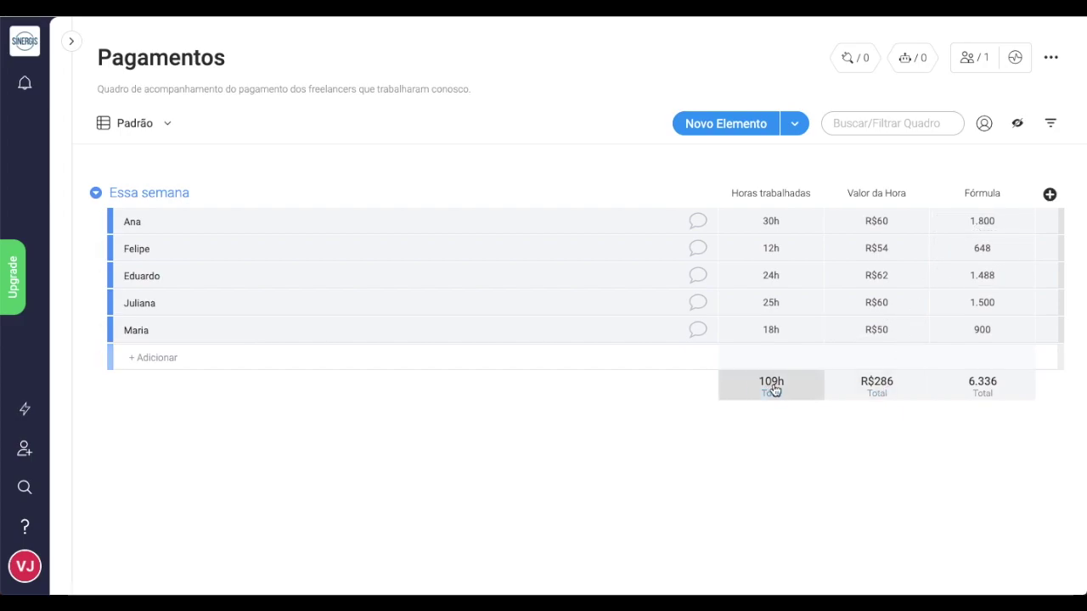
- Give the Fórmula column the custom unit R$, placed to the left of the values
left_click(1008, 391)
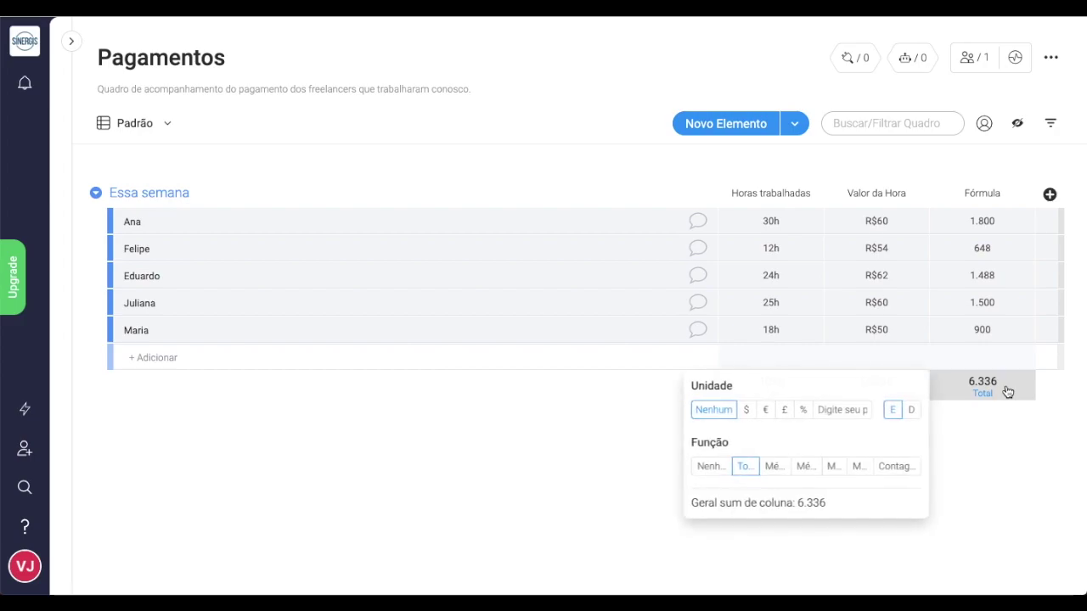
left_click(852, 409)
type("R$")
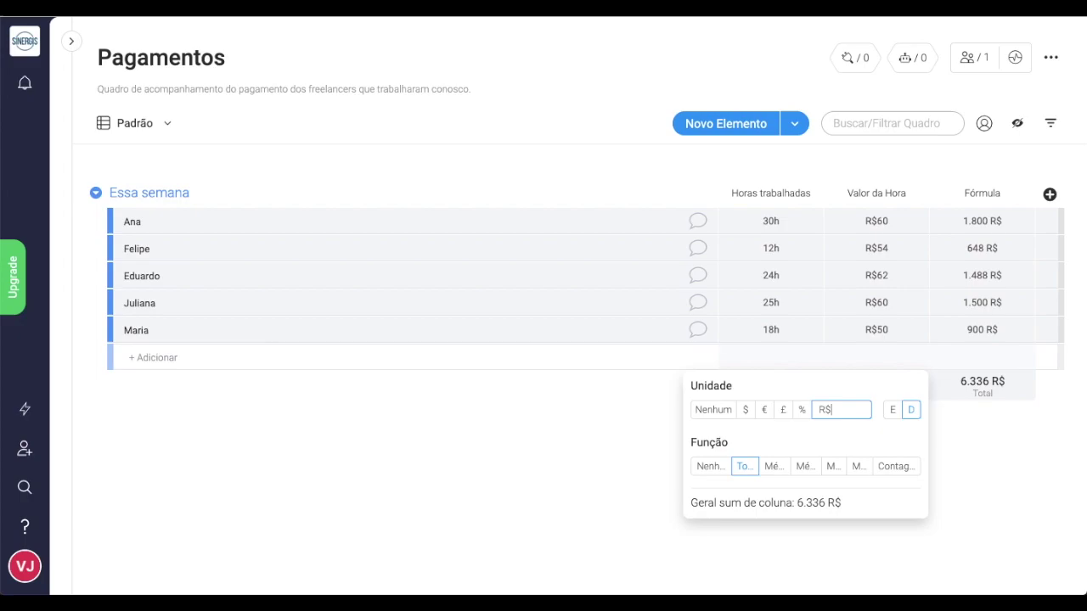
left_click(892, 410)
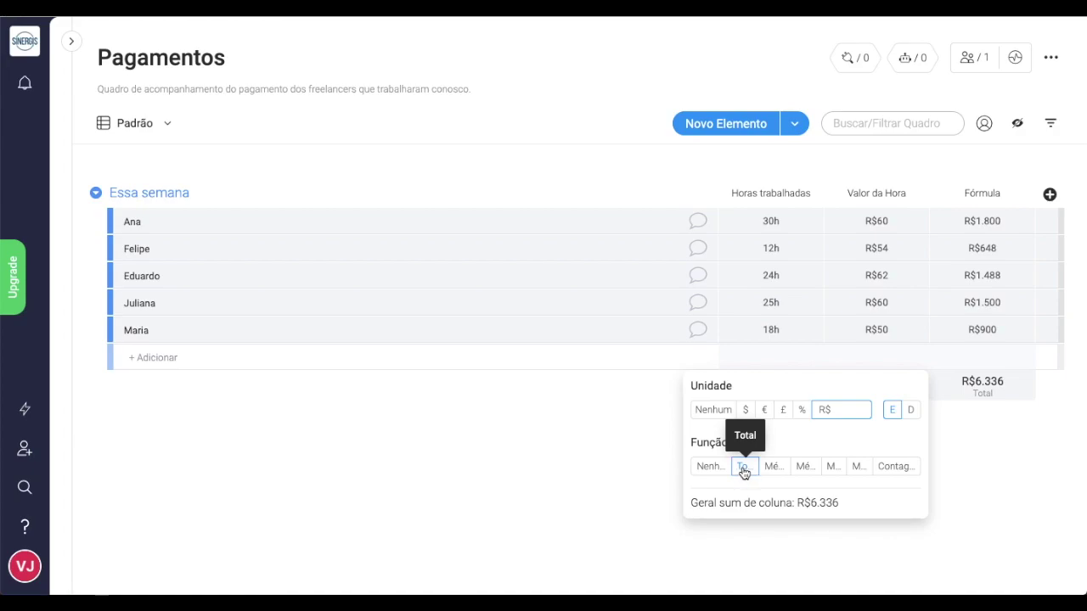
left_click(992, 474)
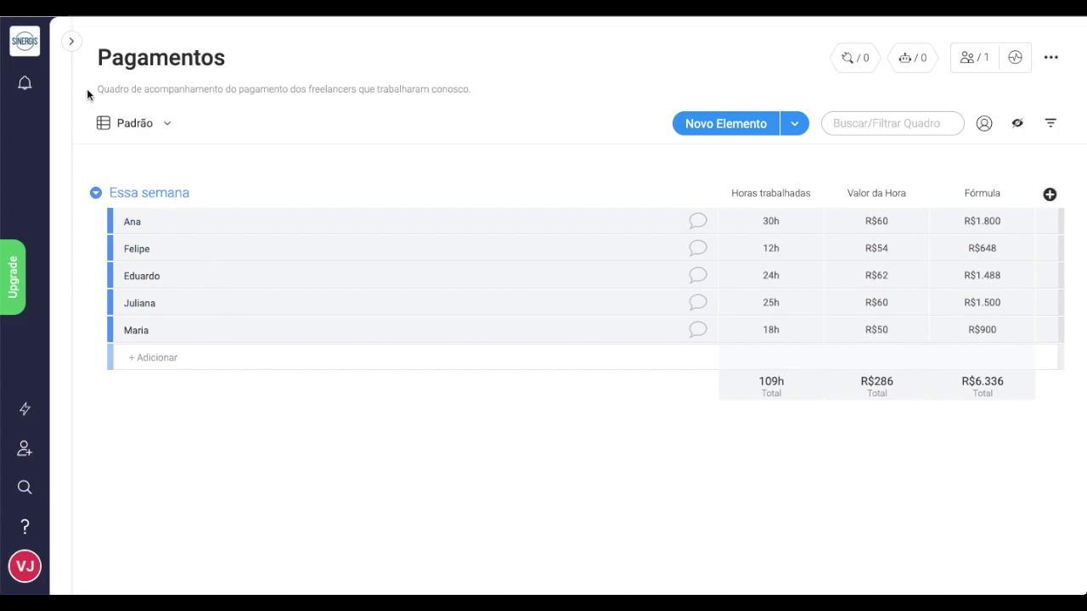
- Open the Bônus dos Vendedores board and collapse the board list
left_click(72, 41)
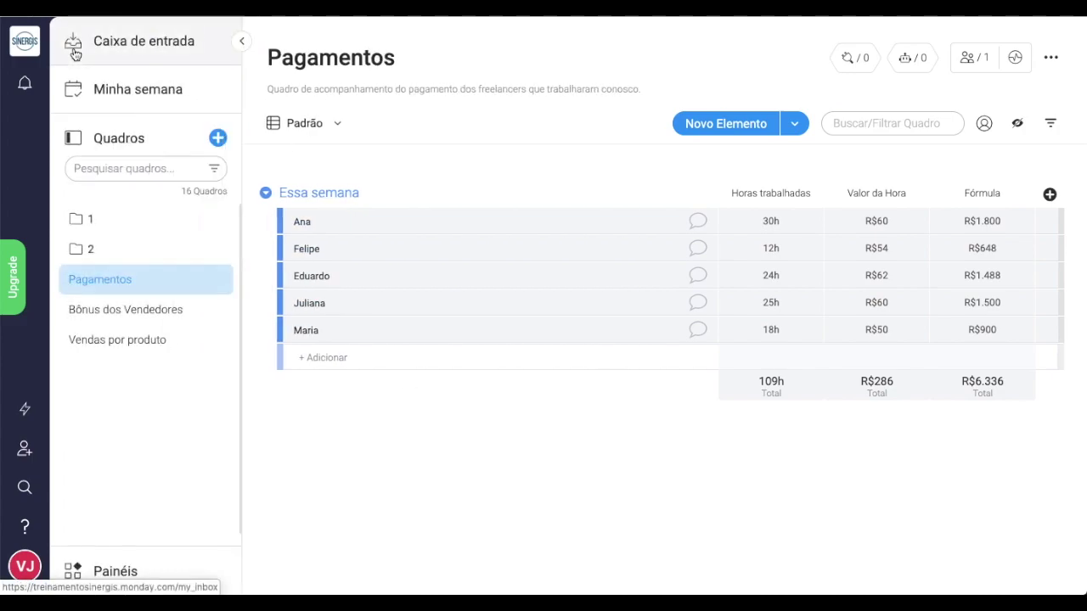
left_click(174, 310)
left_click(242, 41)
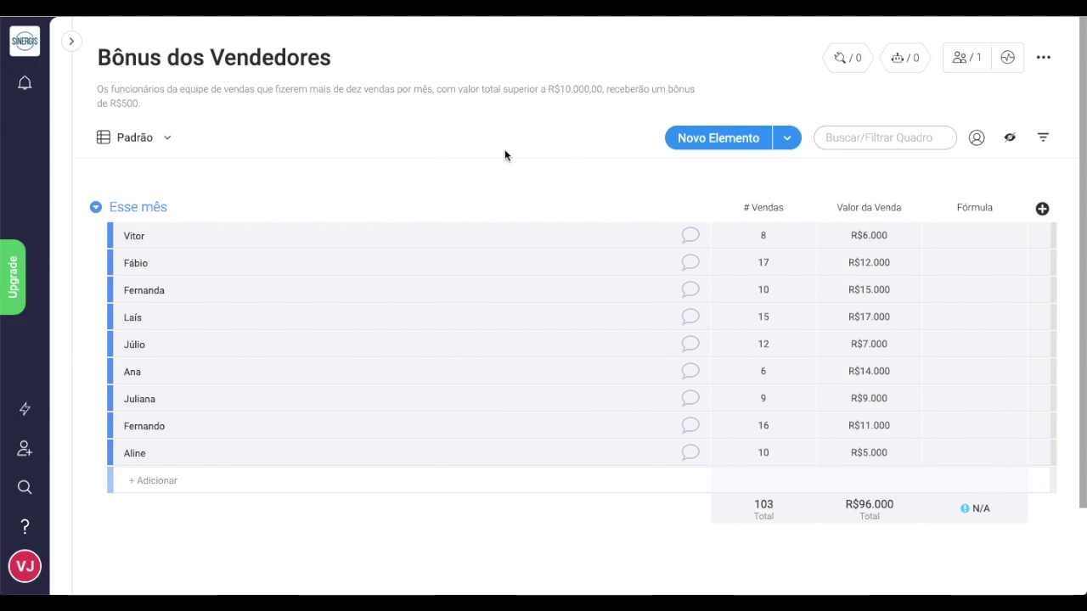
- Set the Fórmula column's formula to IF(AND({# Vendas}>10,{Valor da Venda}>10000),500,0)
left_click(978, 242)
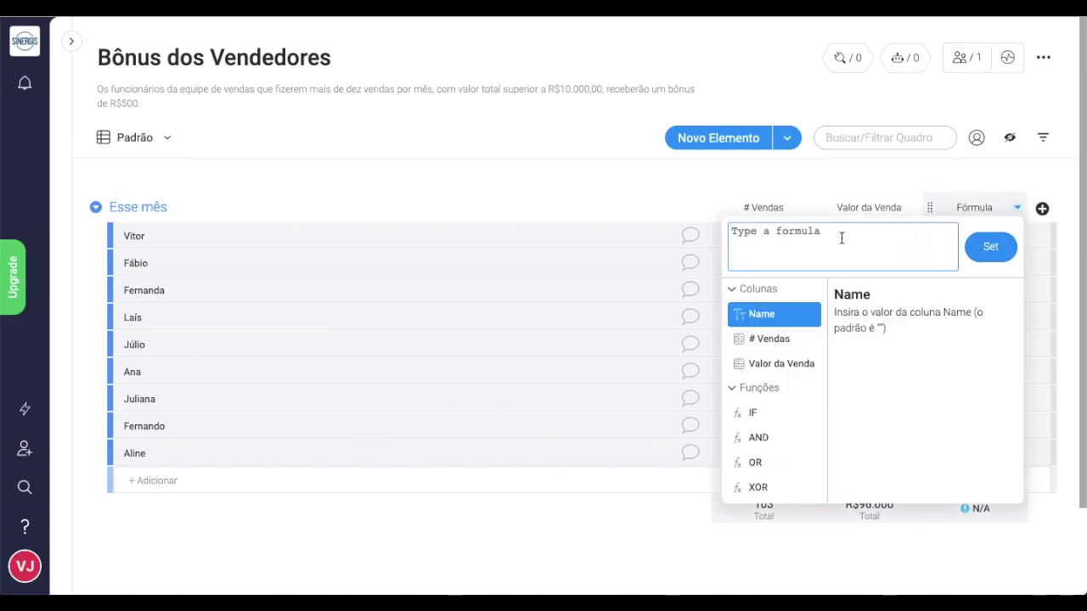
scroll(790, 406, "down", 1)
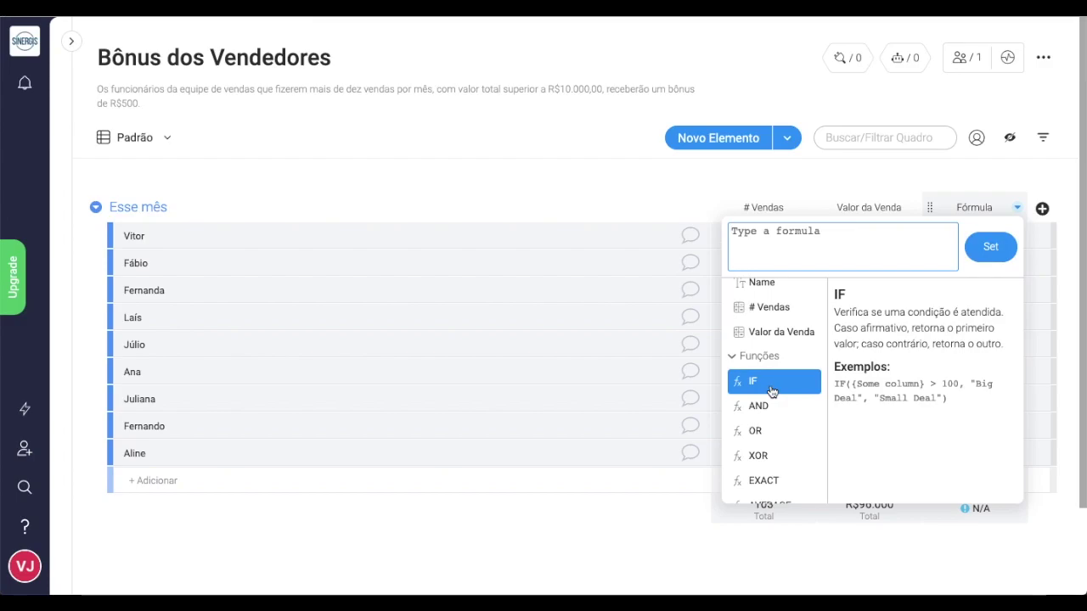
left_click(772, 390)
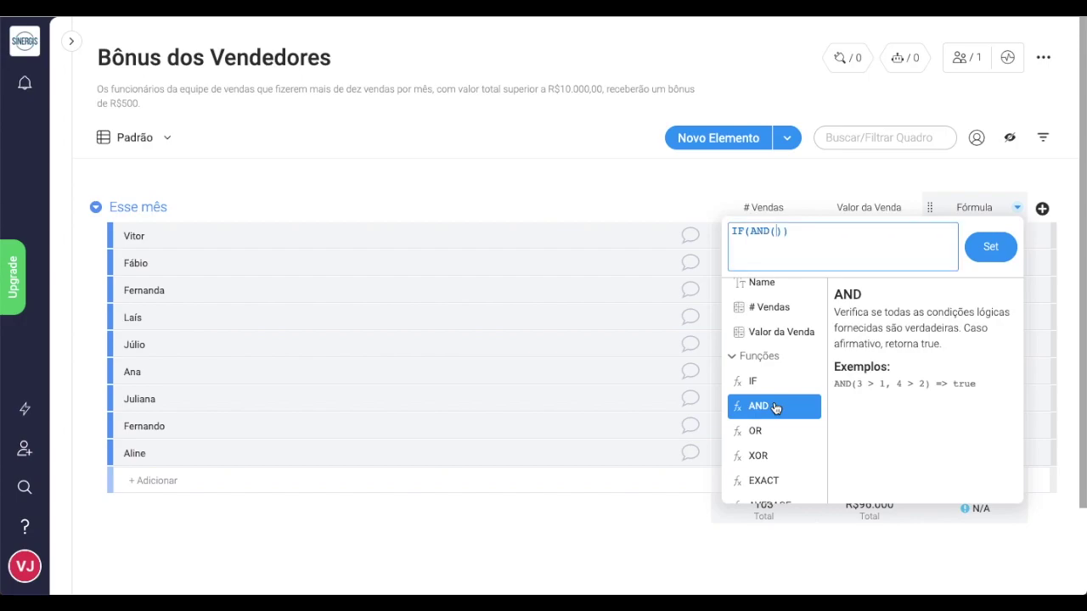
scroll(773, 364, "up", 1)
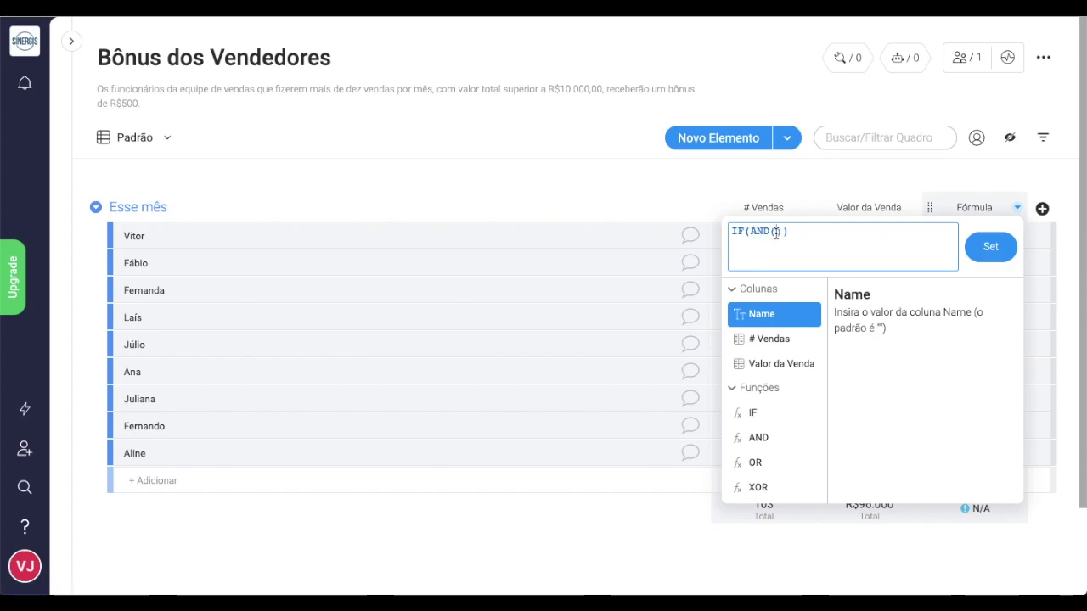
left_click(783, 339)
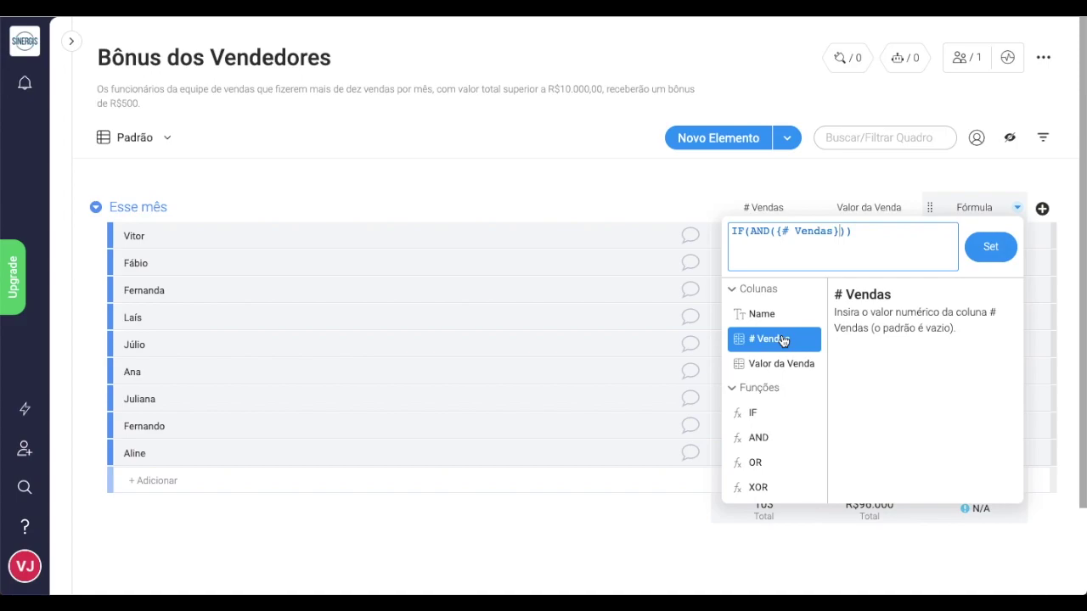
type(">10,")
left_click(783, 365)
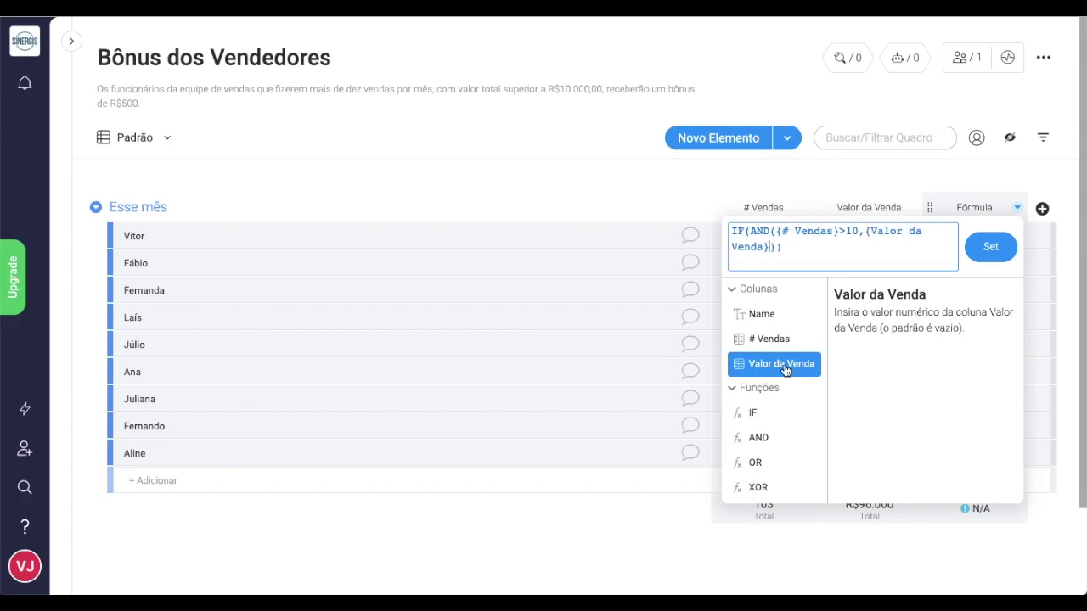
type(">10000")
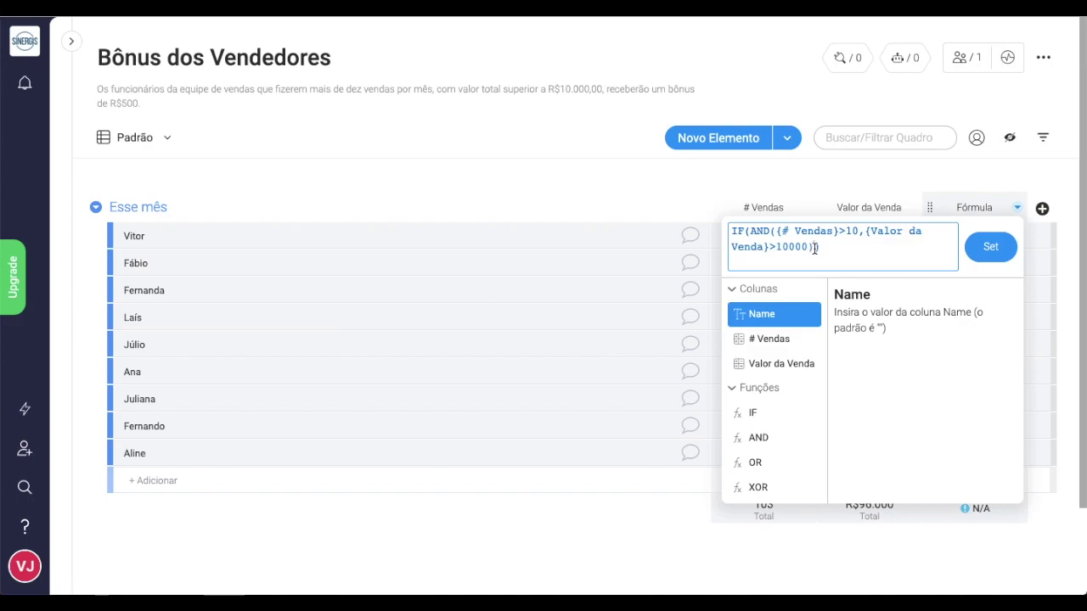
type(",500,")
type("0")
left_click(987, 248)
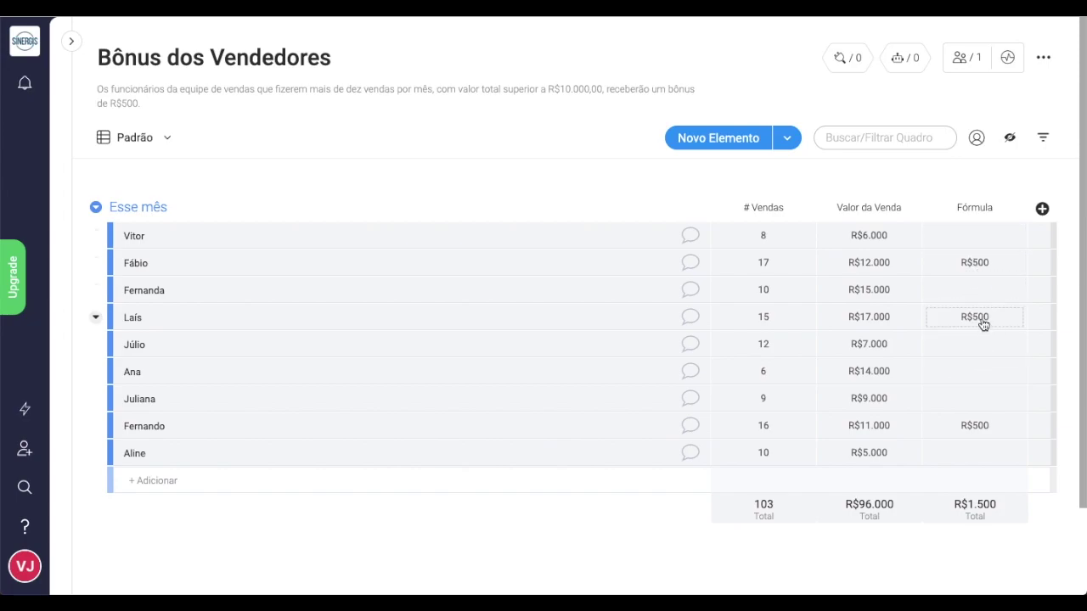
- Replace the bonus formula's results 500 and 0 with the texts "Bônus" and "Sem bônus"
left_click(979, 245)
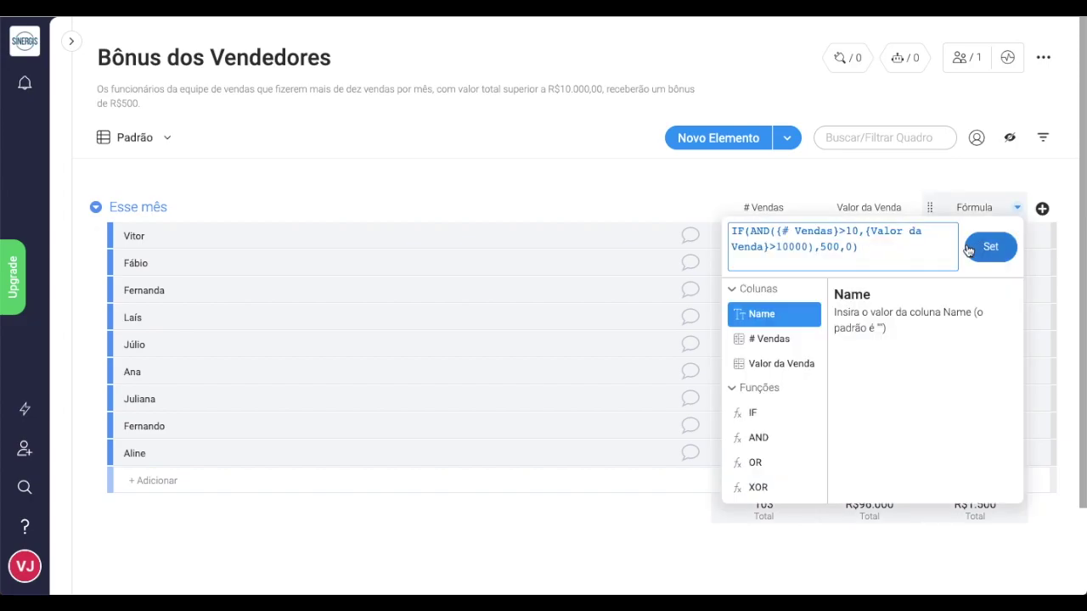
double_click(832, 246)
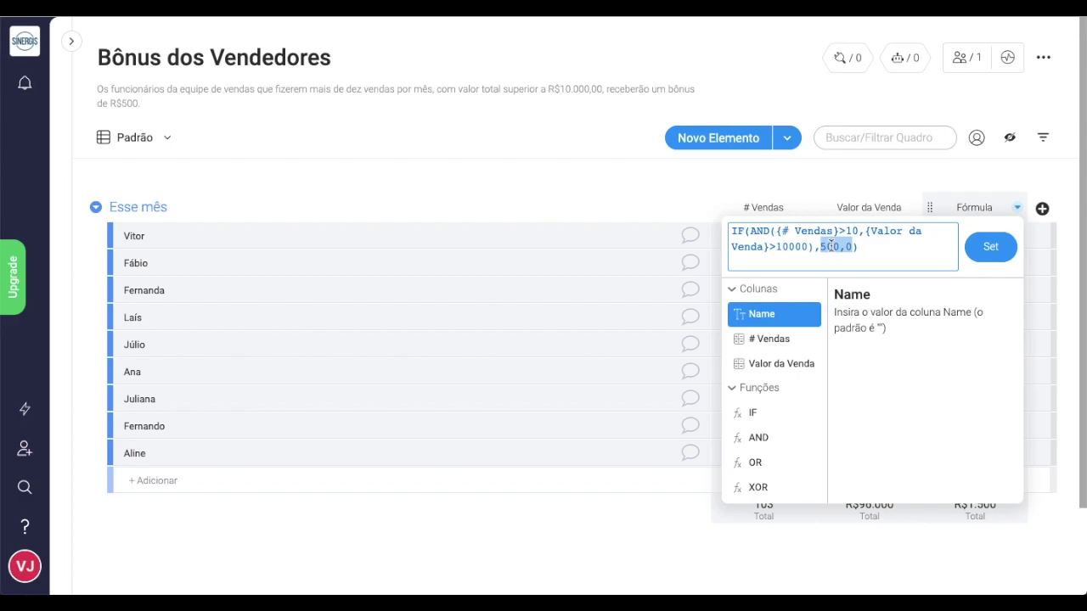
key("BackSpace")
type("\"Bônus\",\"Sem ")
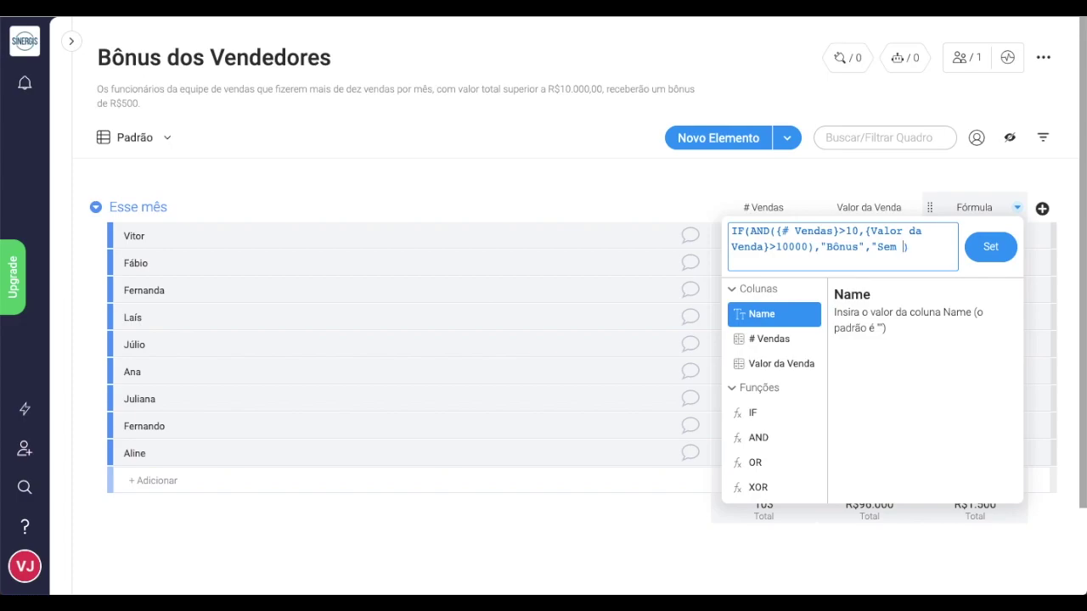
type("bônus\"")
left_click(989, 247)
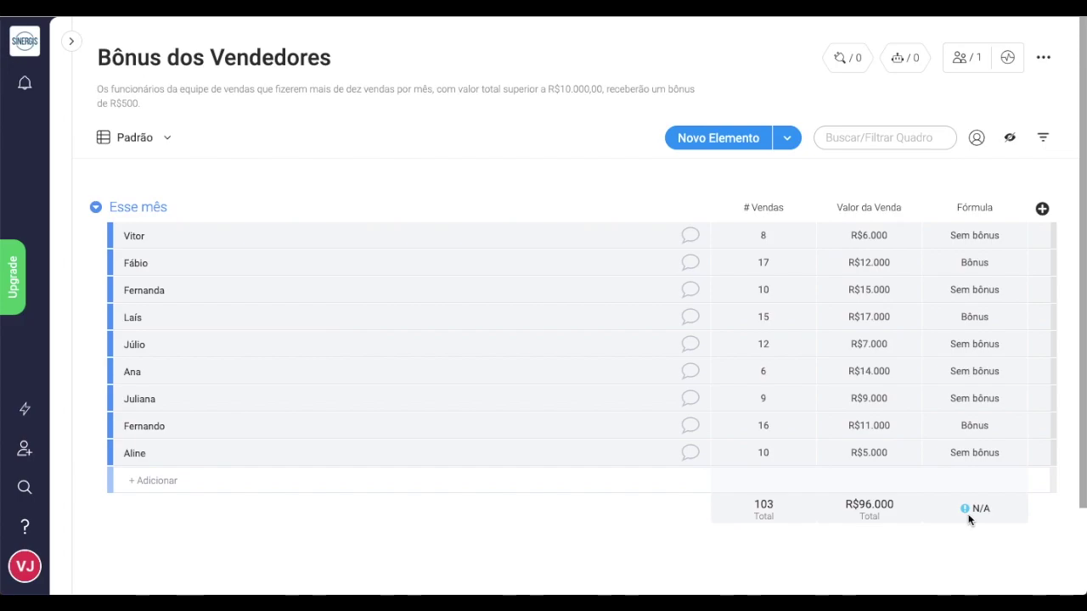
- Open the Vendas por produto board and collapse the board list
left_click(72, 41)
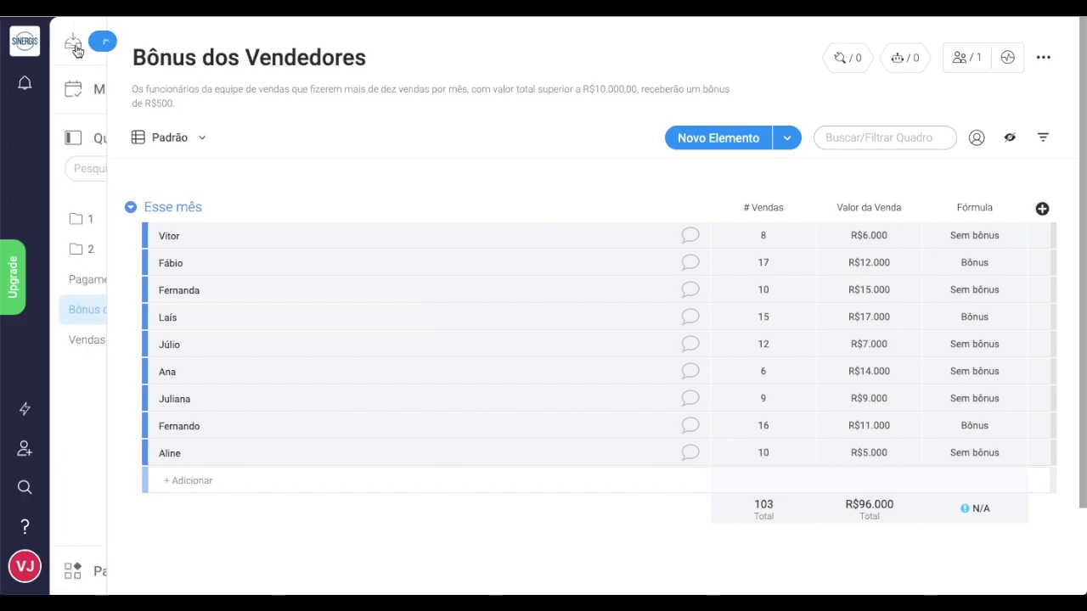
left_click(161, 339)
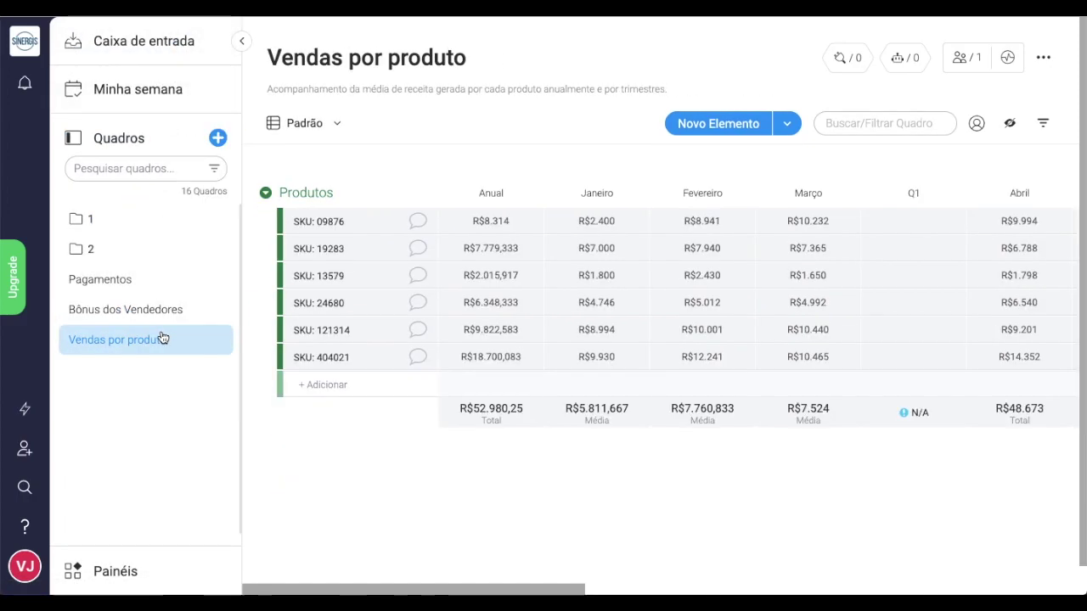
left_click(242, 41)
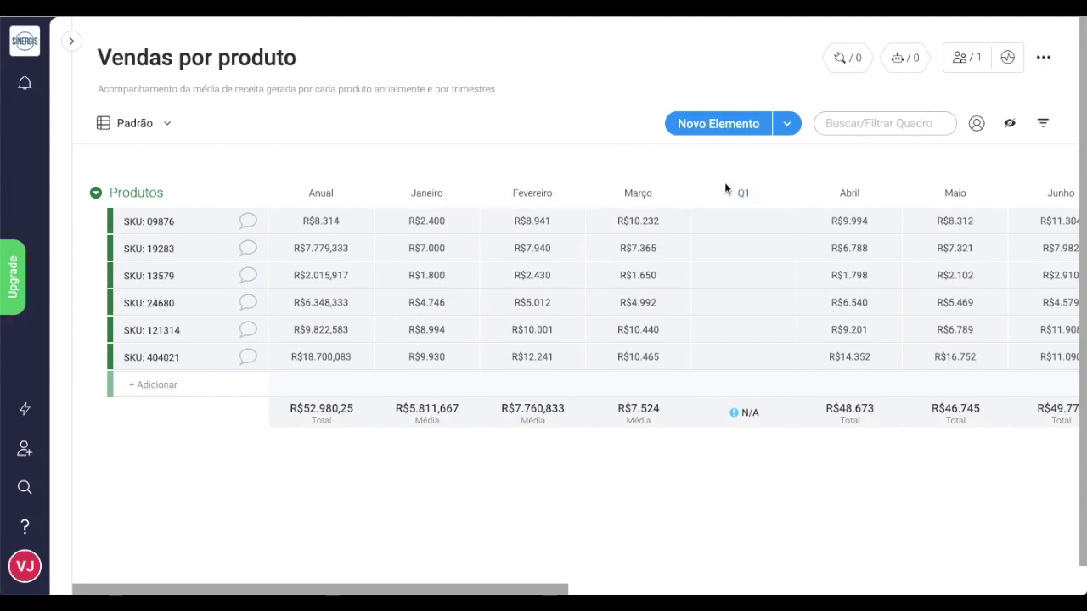
- Start the Q1 column's formula with the AVERAGE function
left_click(728, 226)
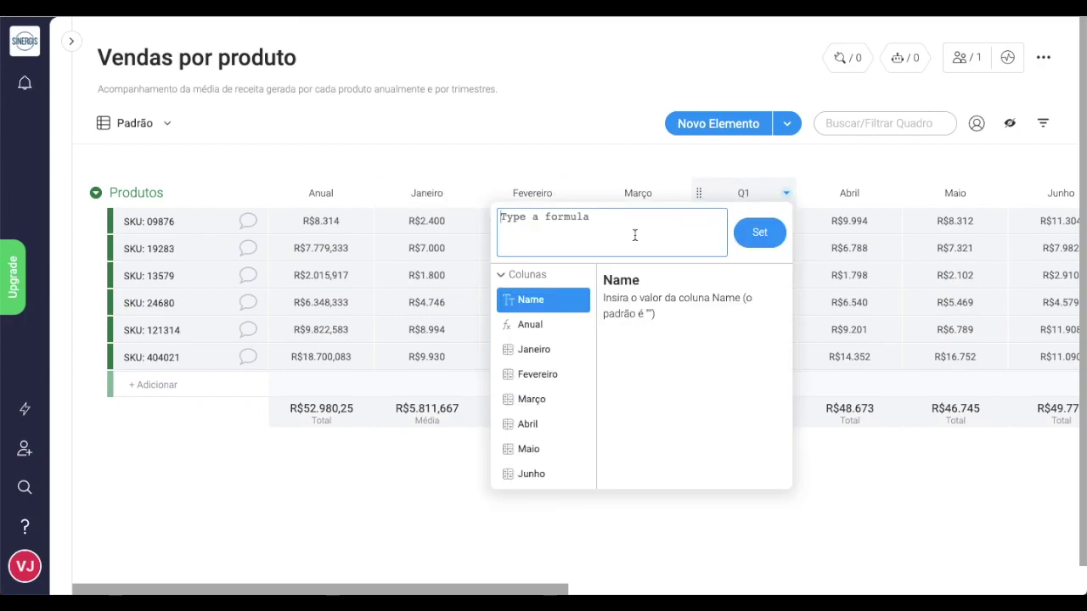
scroll(554, 402, "down", 3)
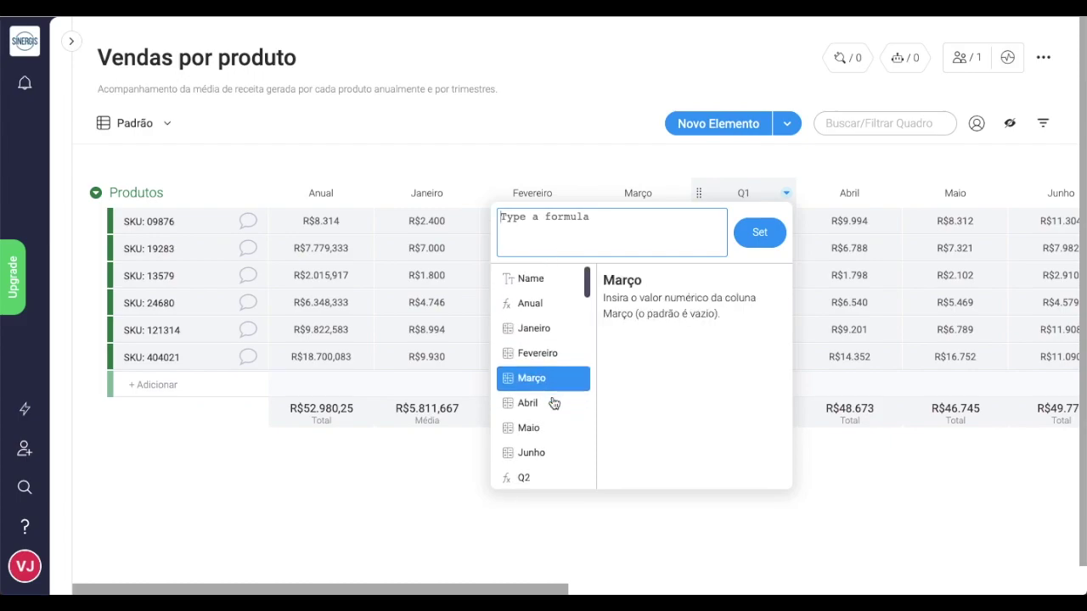
scroll(554, 403, "down", 10)
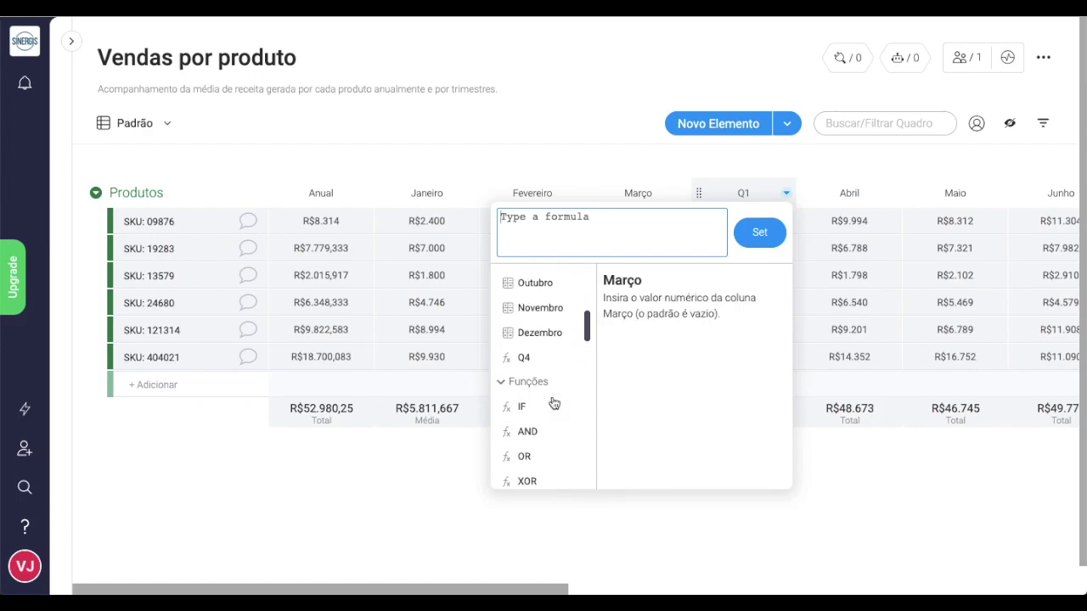
scroll(553, 402, "down", 4)
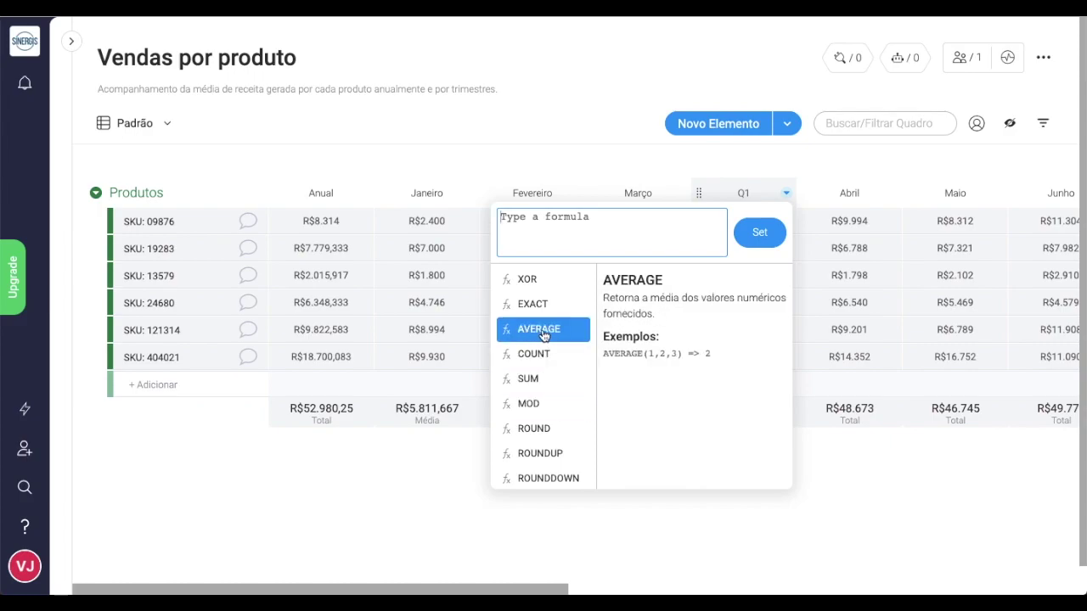
left_click(544, 336)
- Complete the Q1 formula as AVERAGE({Janeiro},{Fevereiro},{Março}) and apply it to the column
scroll(544, 335, "up", 14)
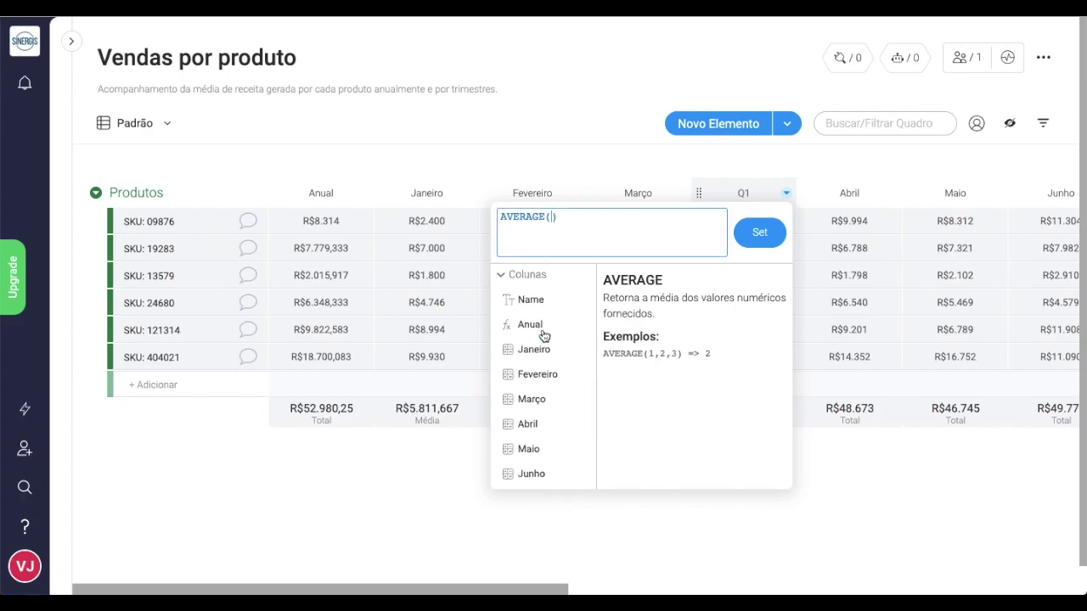
scroll(544, 335, "down", 1)
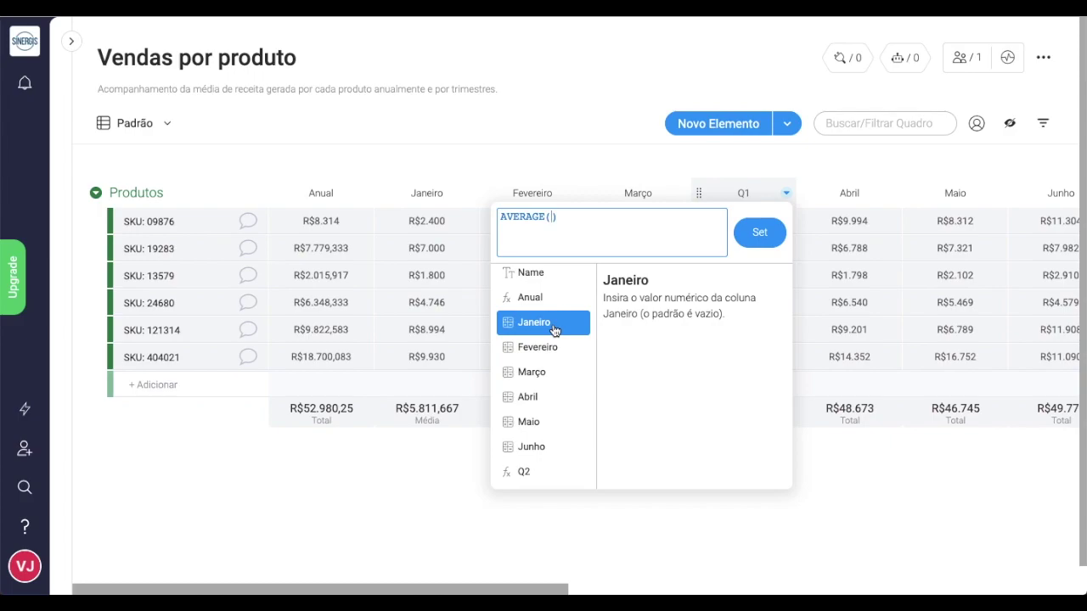
left_click(554, 330)
type(",")
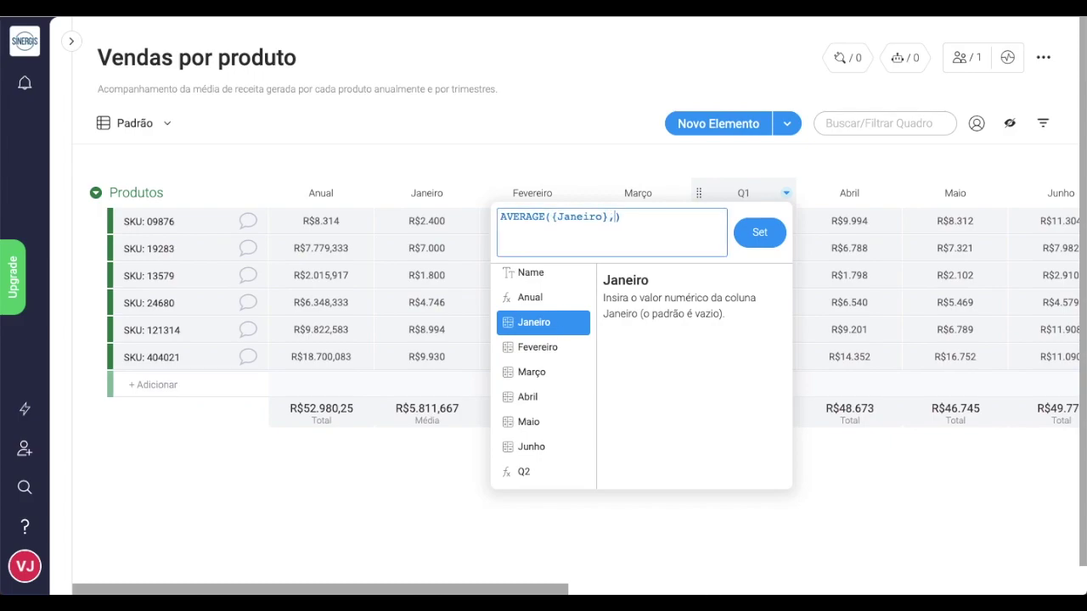
left_click(552, 348)
type(",")
left_click(555, 374)
type(")")
left_click(748, 241)
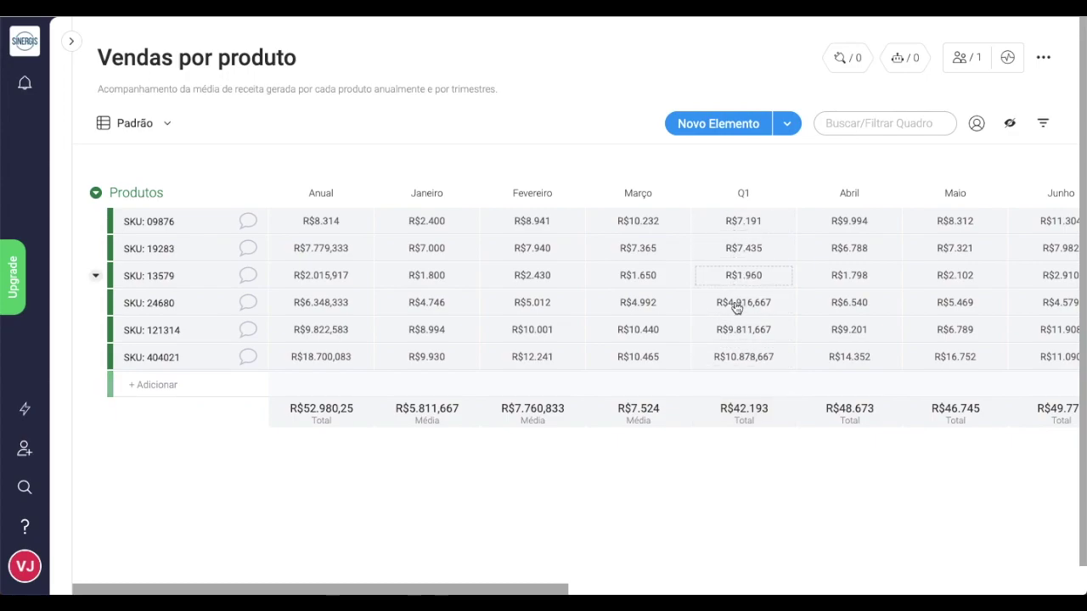
- Set the Q1 column's summary function to Total
left_click(739, 407)
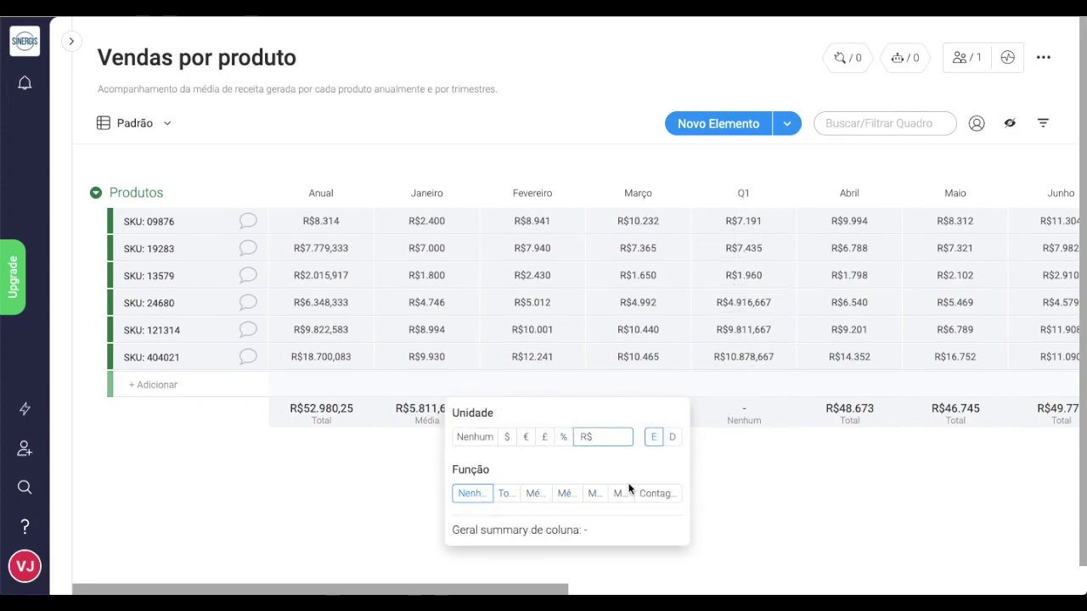
left_click(507, 495)
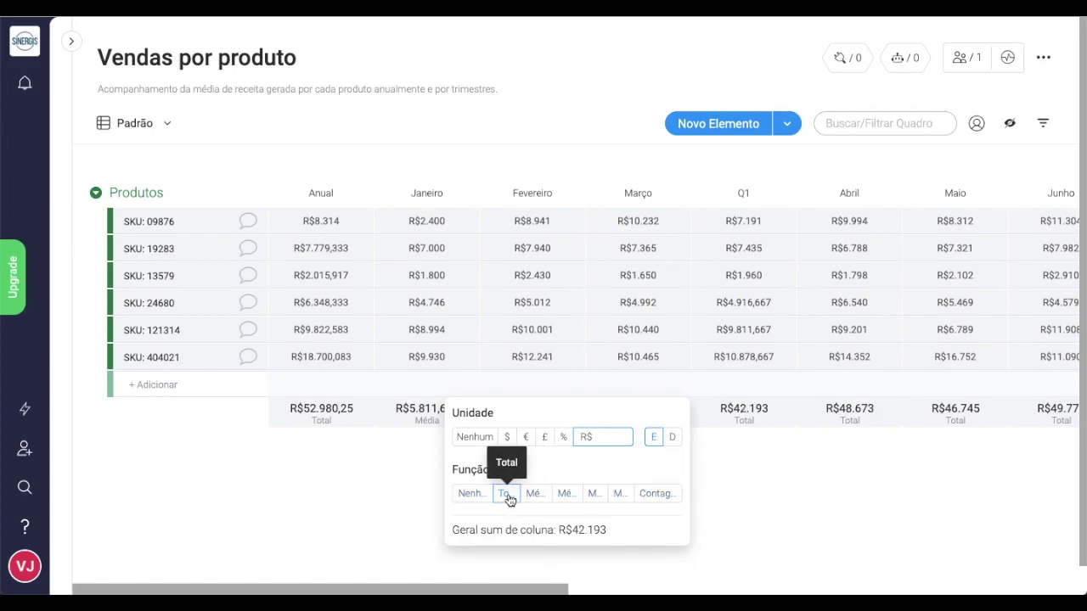
left_click(779, 495)
- Review which months the Q2 column's formula averages, keeping the formula as it is
scroll(802, 354, "right", 2)
scroll(803, 355, "right", 4)
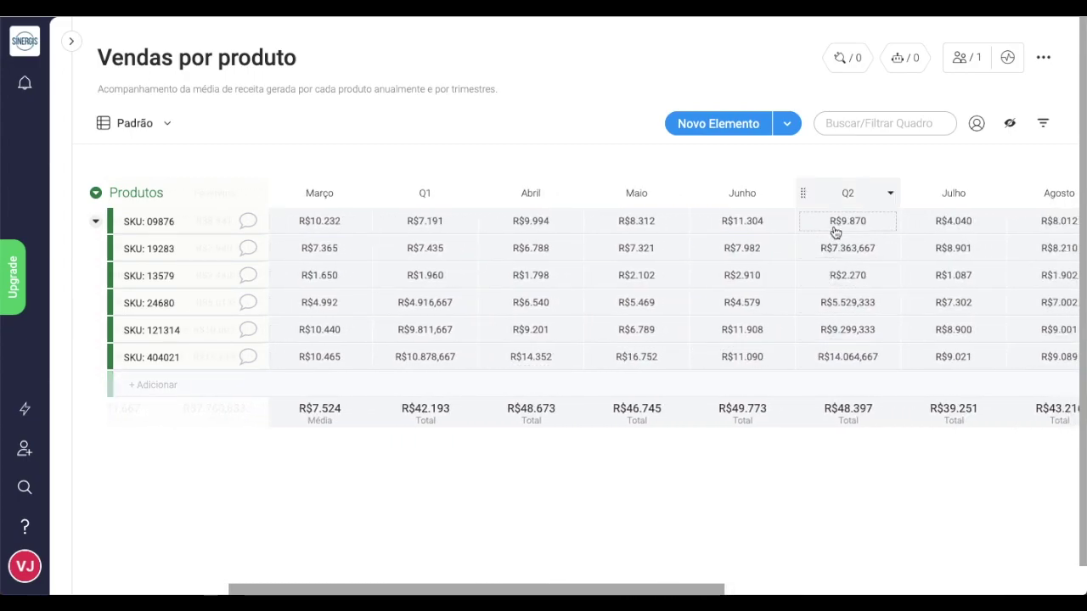
left_click(836, 231)
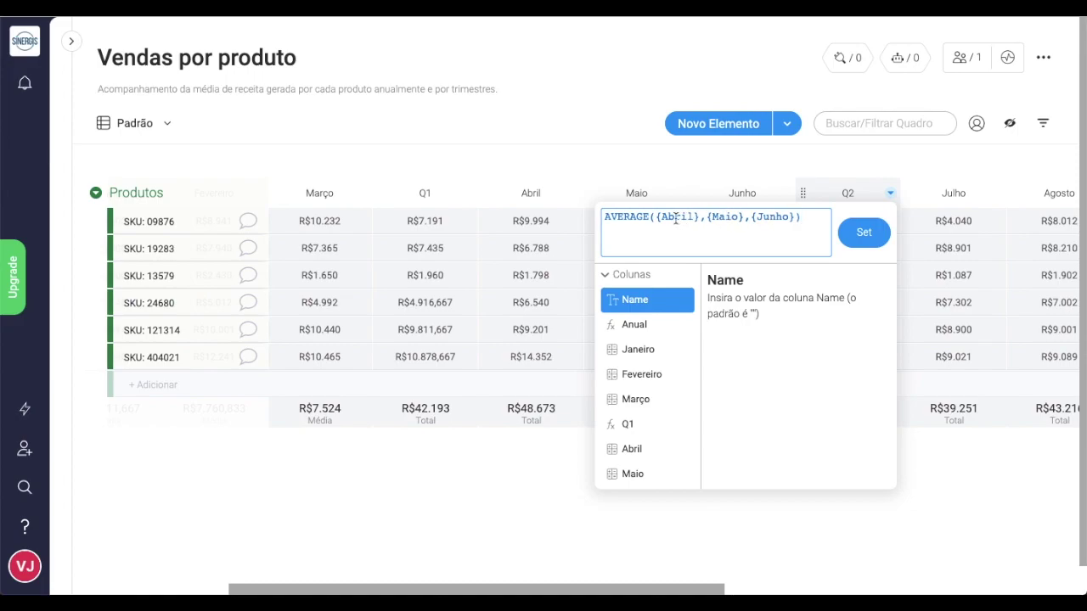
left_click(862, 232)
left_click(944, 509)
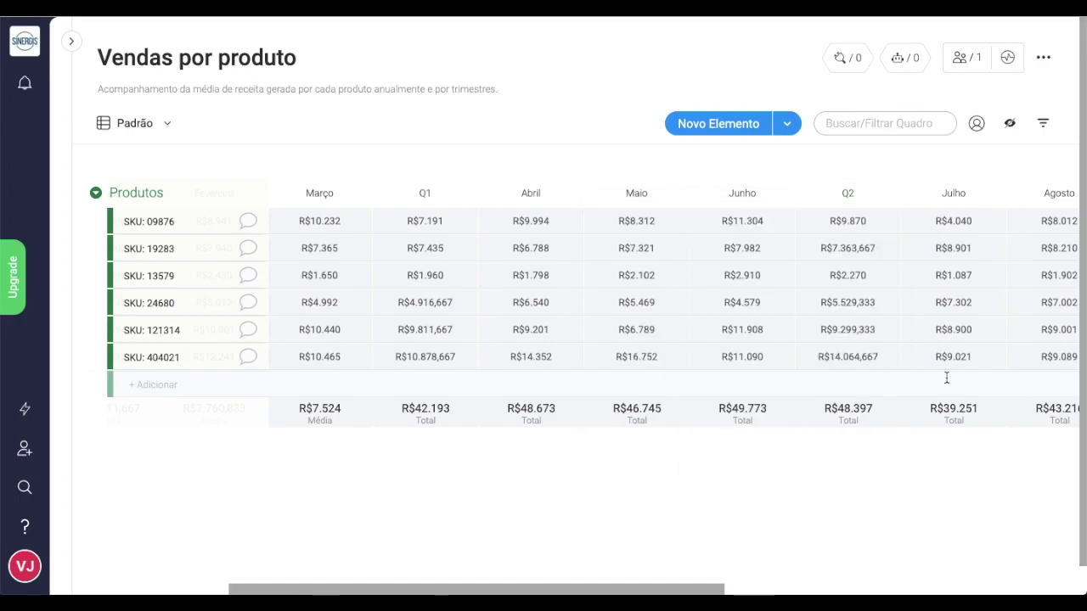
- Review which months the Q3 column's formula averages, keeping the formula as it is
scroll(944, 376, "right", 5)
scroll(947, 377, "right", 1)
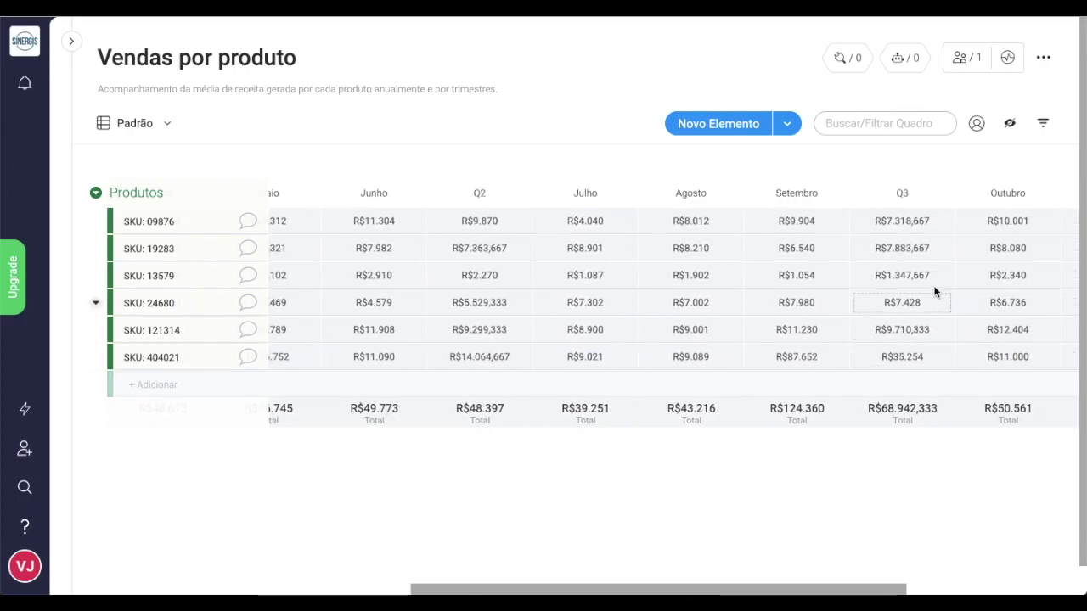
left_click(902, 228)
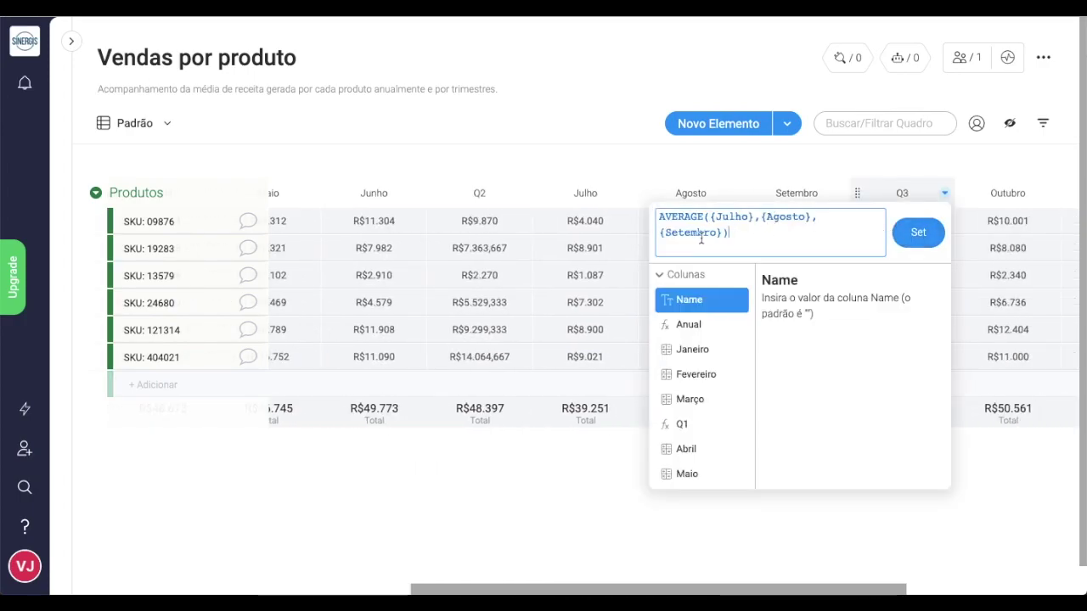
left_click(930, 238)
left_click(914, 514)
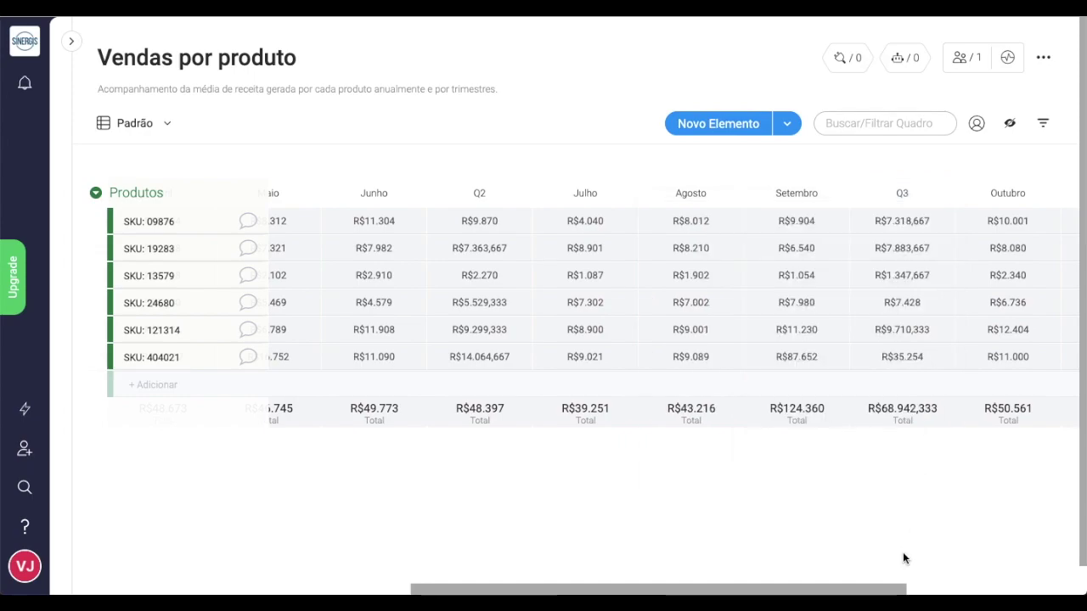
- Read through the Anual column's whole formula to check the months it averages, keeping it as it is
scroll(653, 344, "left", 1)
scroll(652, 344, "left", 5)
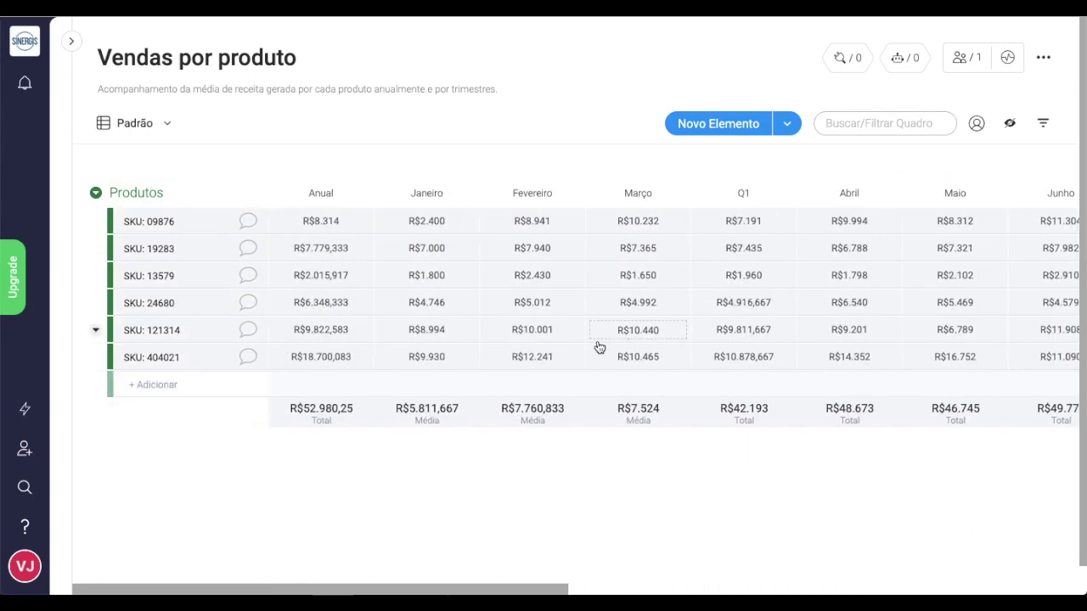
left_click(319, 223)
scroll(461, 232, "up", 3)
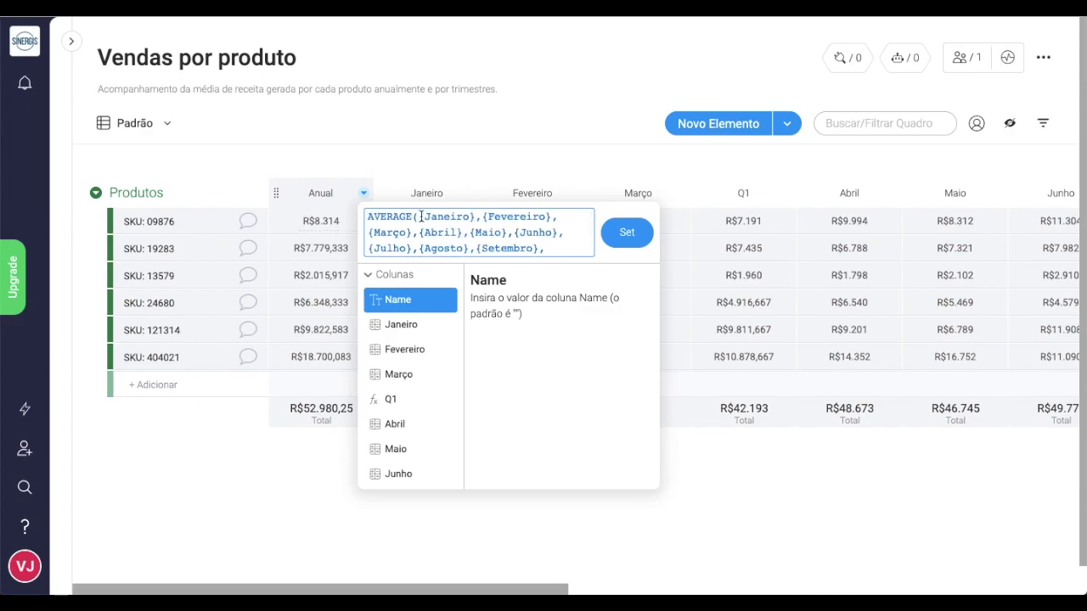
scroll(510, 236, "down", 3)
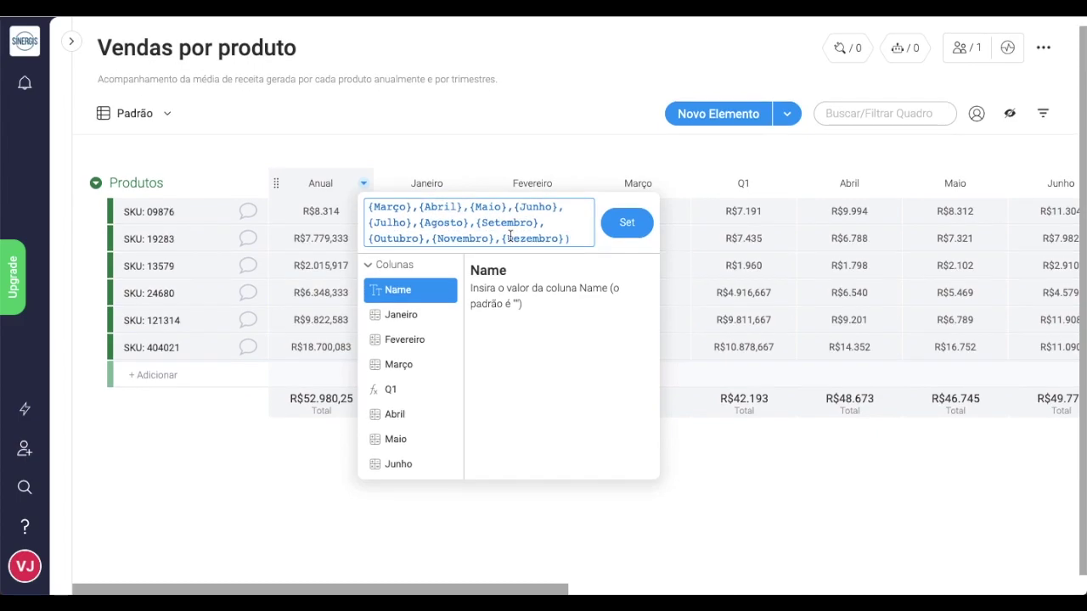
scroll(629, 232, "up", 1)
left_click(627, 233)
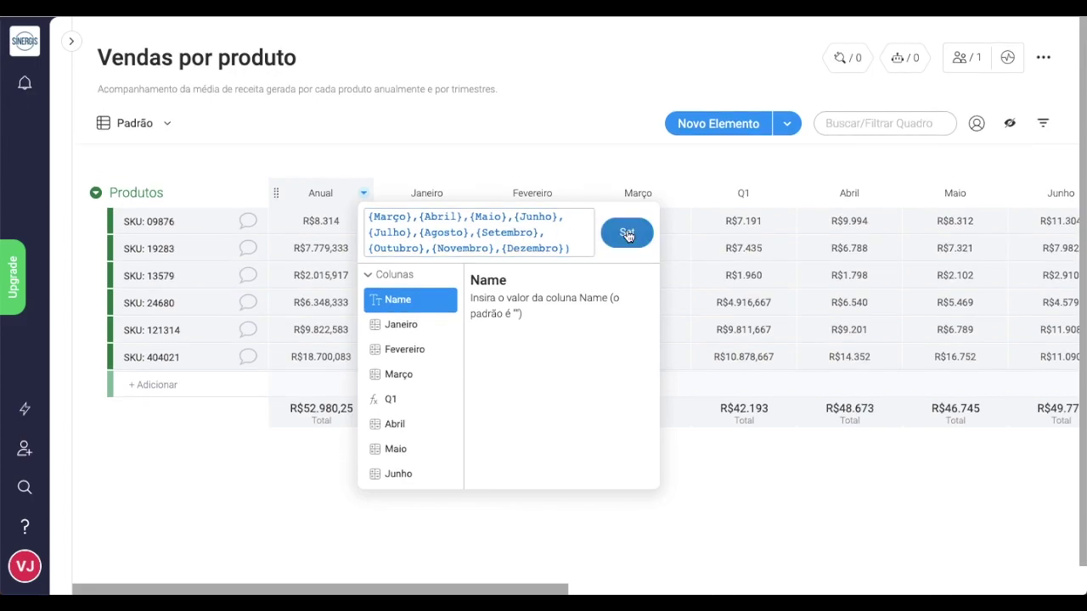
left_click(533, 144)
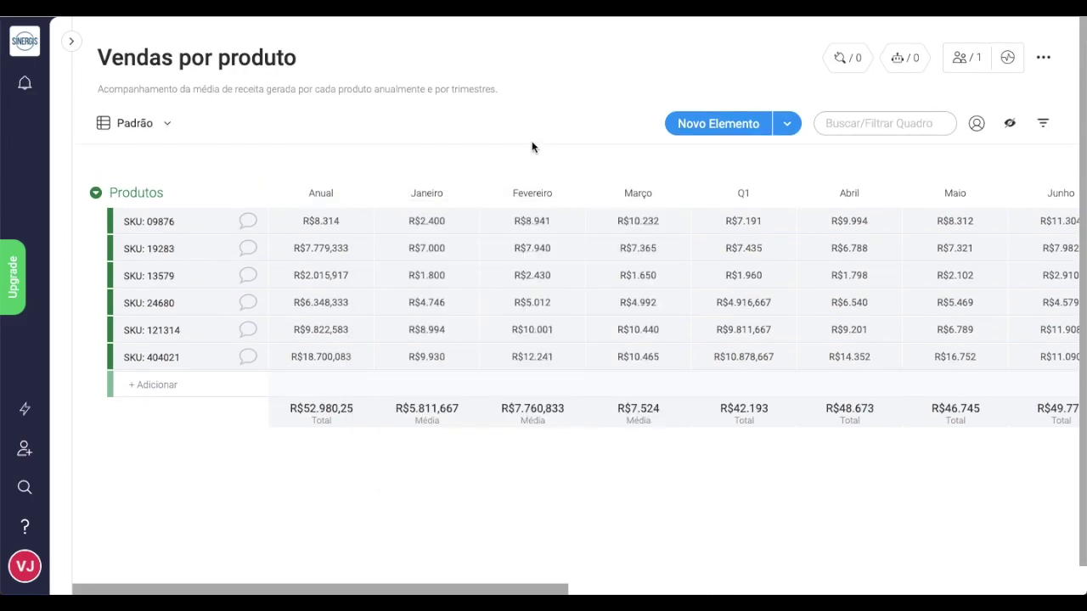